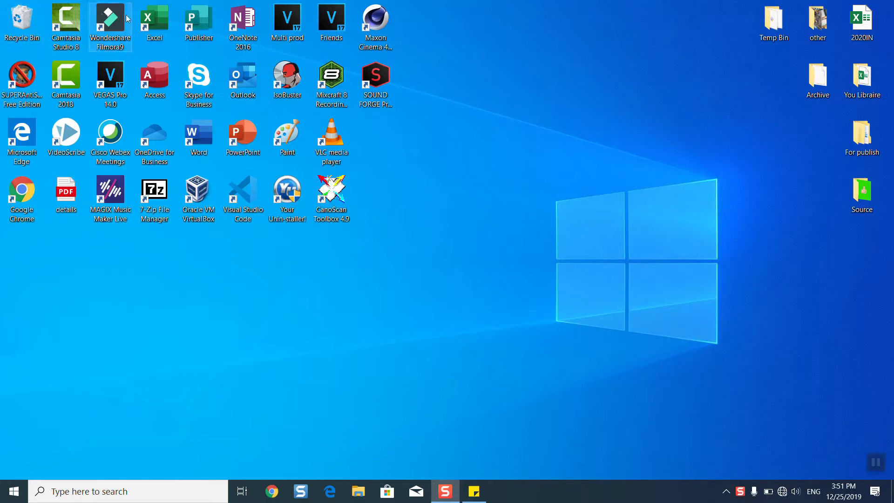
Launch Excel from the desktop shortcut so the BillingStatement1 template workbook opens
double_click(157, 19)
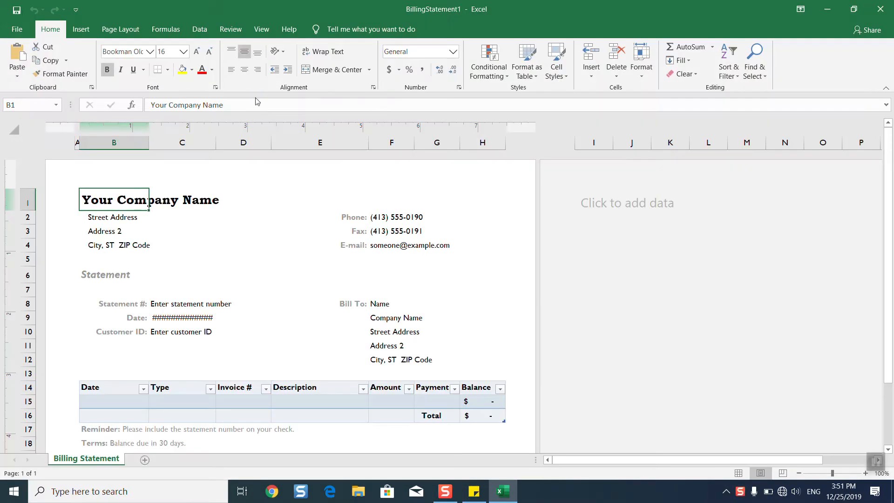
Change the company heading to IT-Helper and the street address line to 13
left_click(891, 410)
left_click_drag(891, 408, 892, 167)
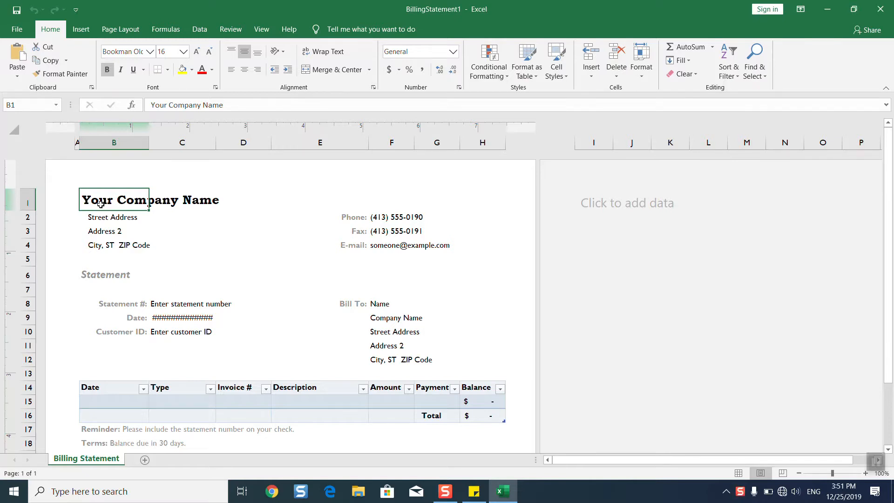
type("IT-Helper")
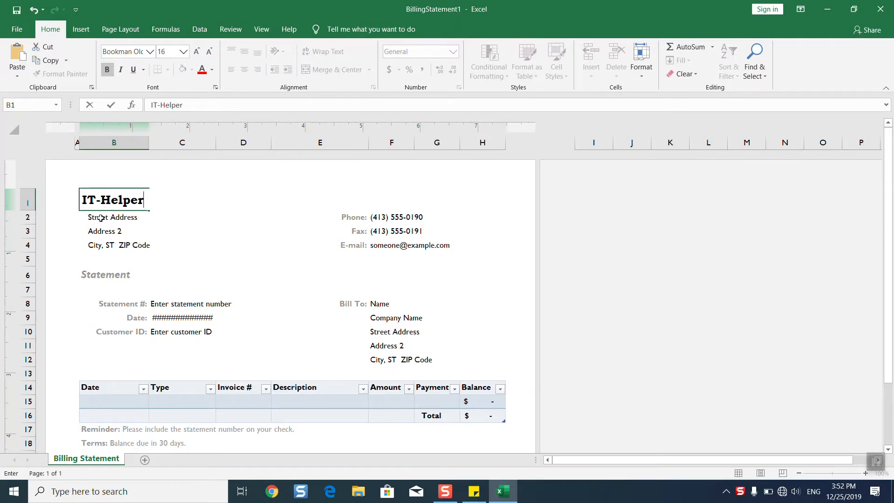
key("Return")
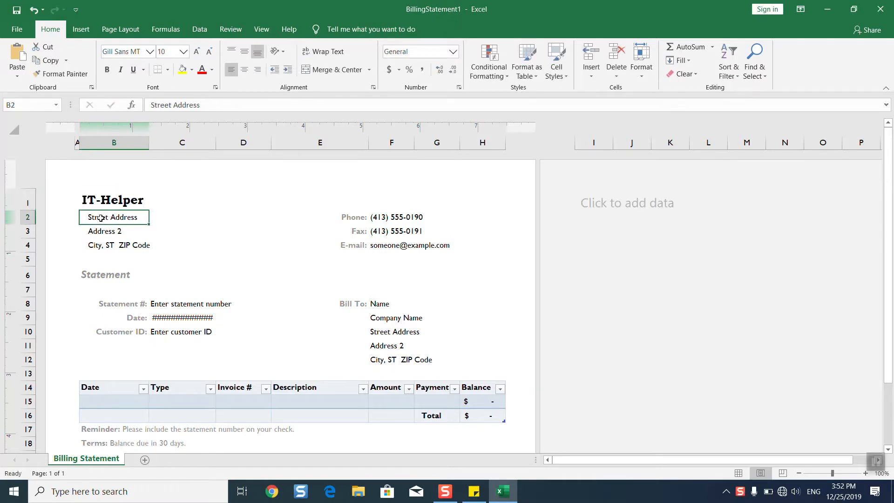
type("13")
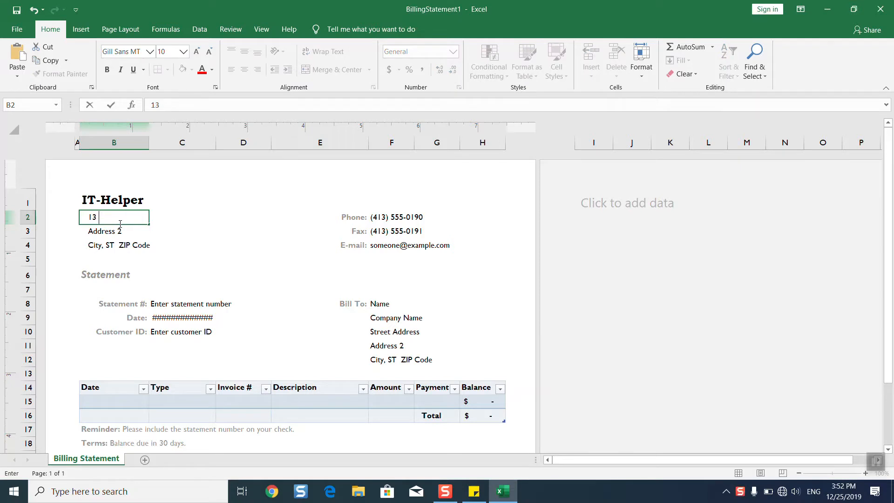
left_click(105, 232)
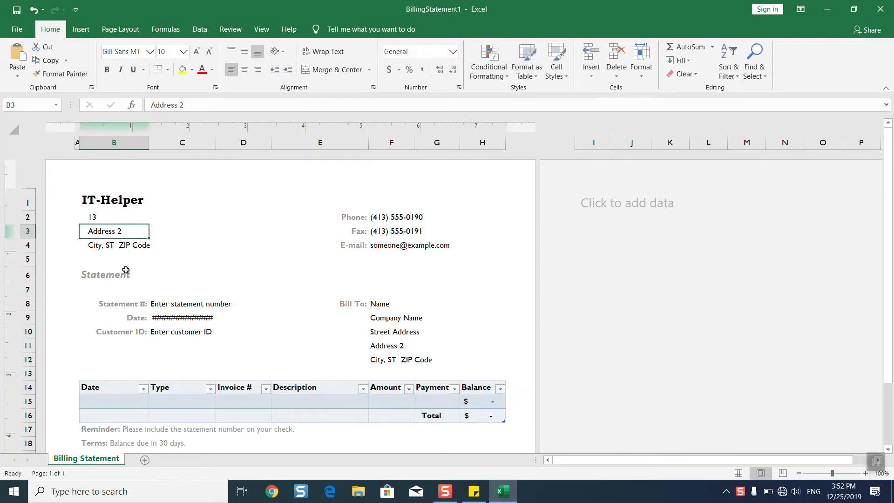
left_click(100, 247)
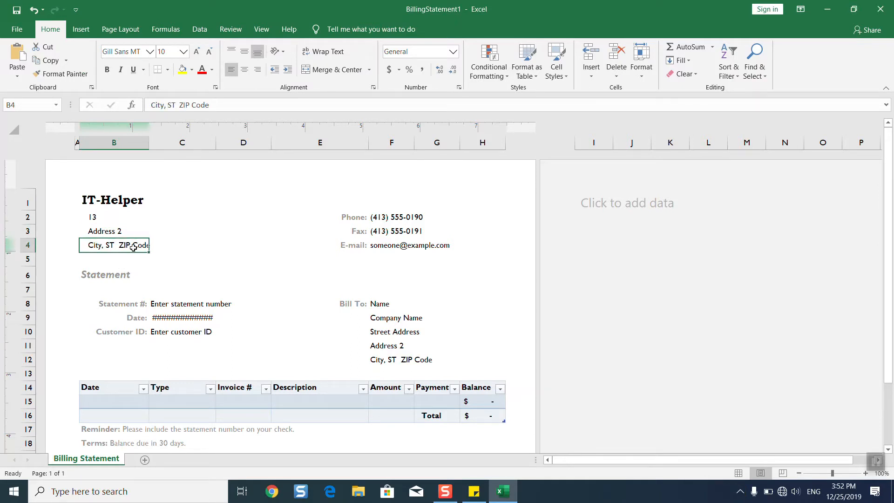
Inspect the header's Phone, Fax and E-mail labels, briefly editing the Phone label
left_click(365, 216)
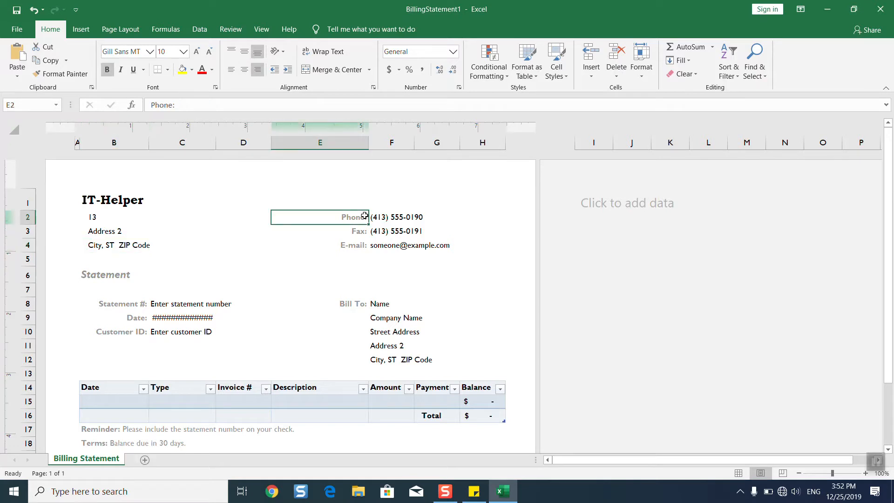
left_click(353, 232)
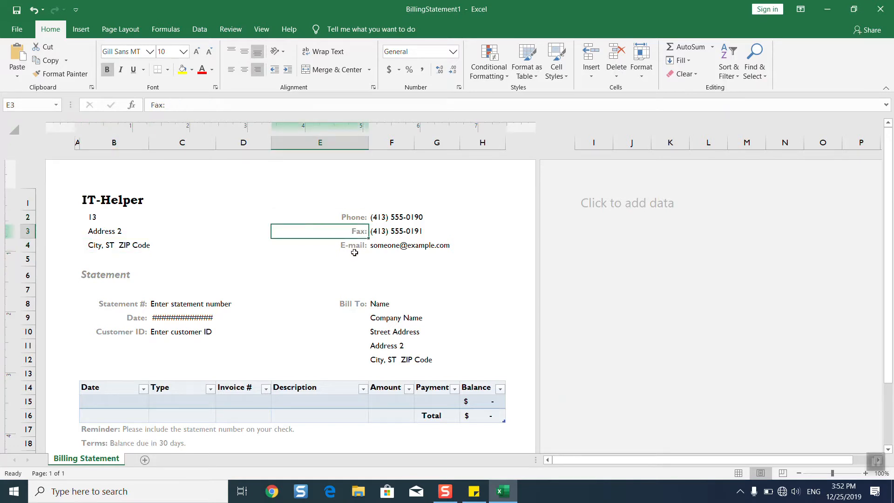
left_click(355, 251)
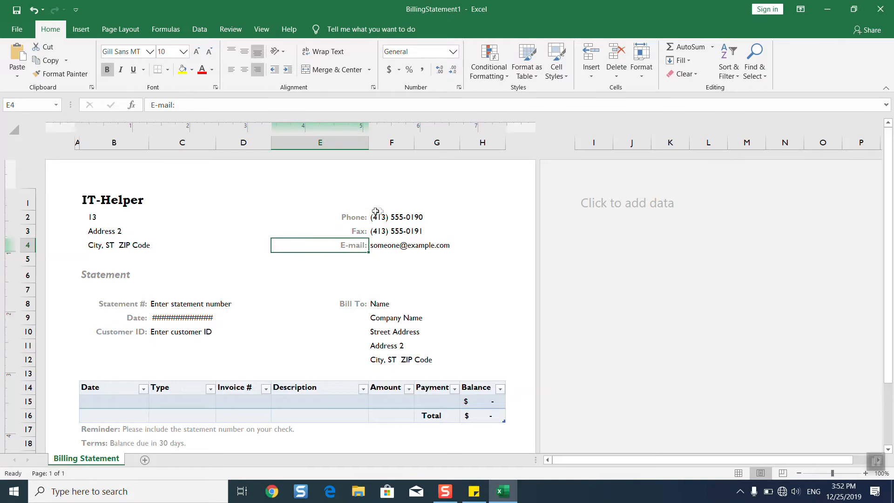
left_click(357, 216)
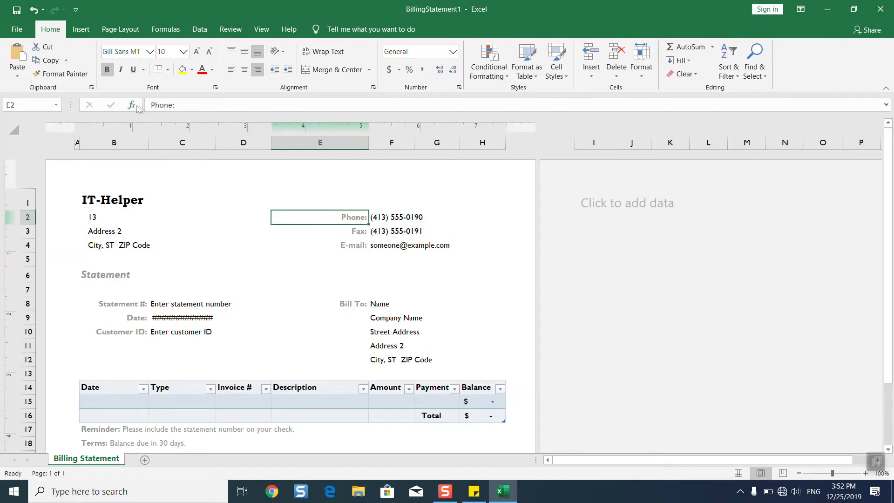
left_click(187, 105)
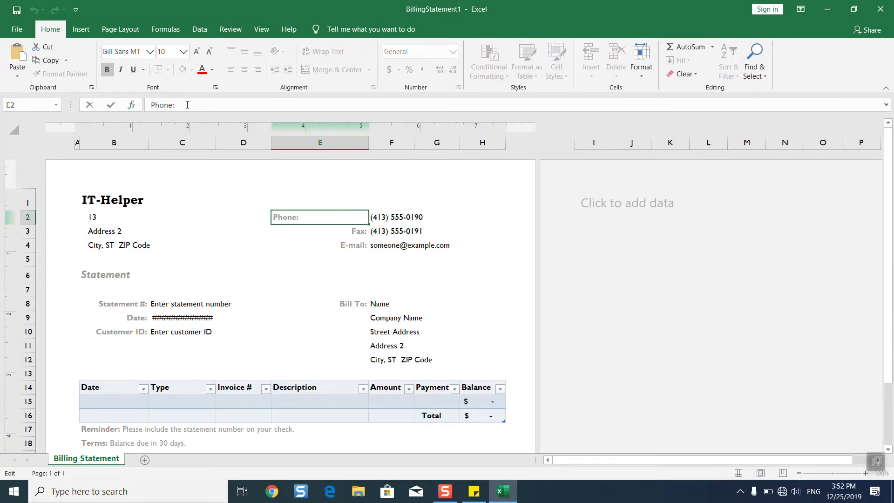
left_click(340, 234)
Replace the sample phone number in the header with the new phone number
left_click(390, 218)
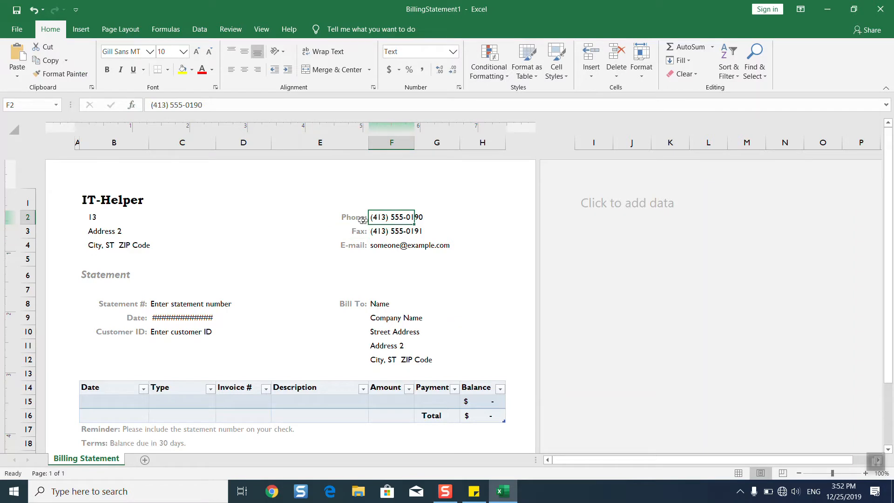
left_click_drag(201, 105, 145, 114)
type("444-444-444")
key("Return")
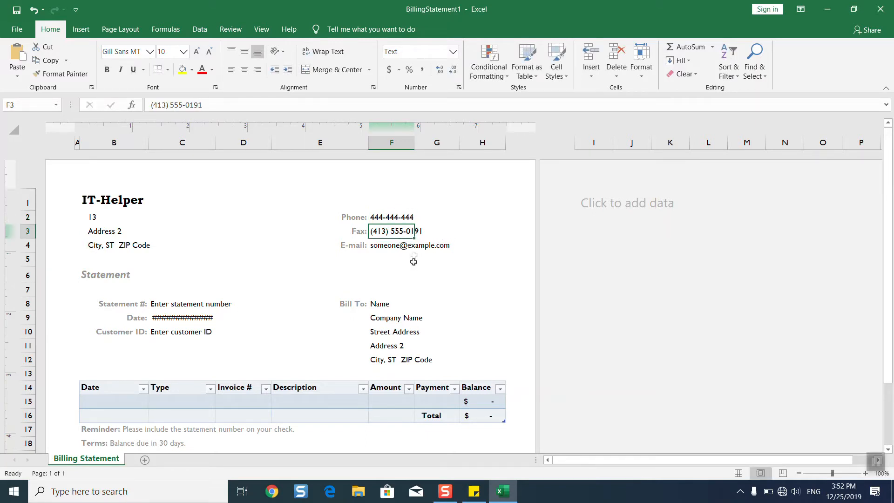
left_click(360, 249)
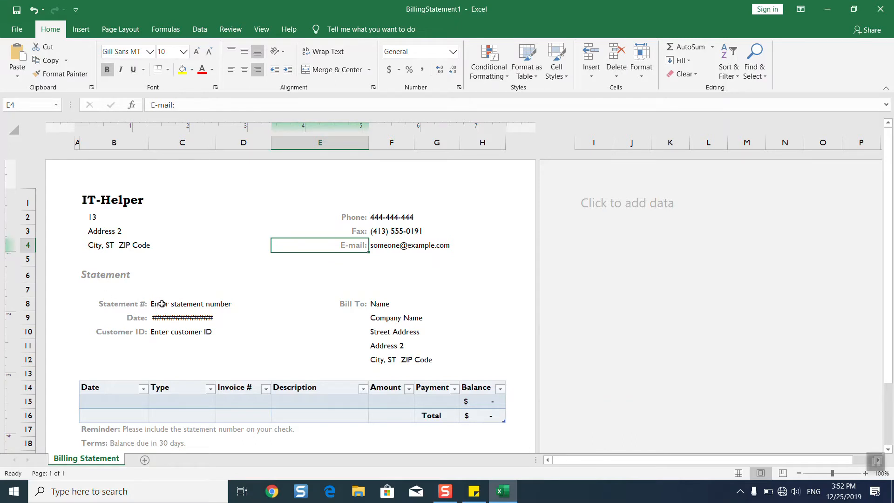
Check the date cell's TODAY formula, then widen column C so December 25, 2019 shows
left_click(193, 321)
double_click(192, 318)
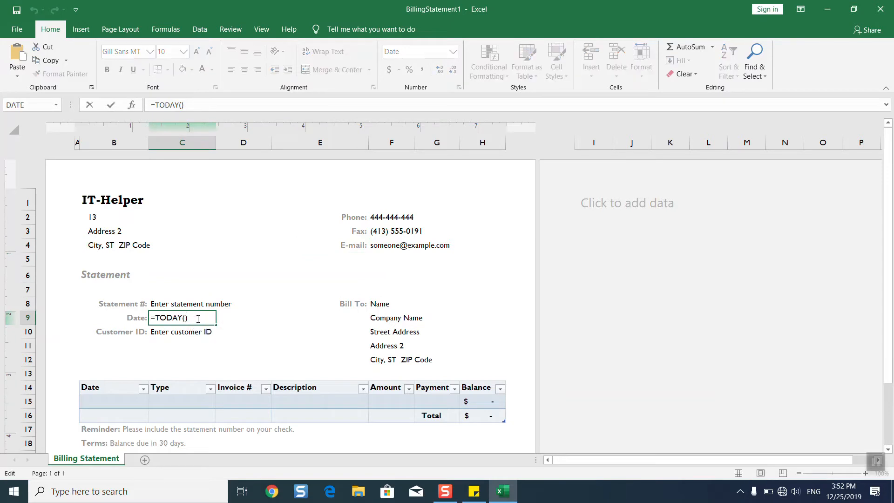
key("Return")
left_click(198, 317)
double_click(199, 318)
left_click(187, 333)
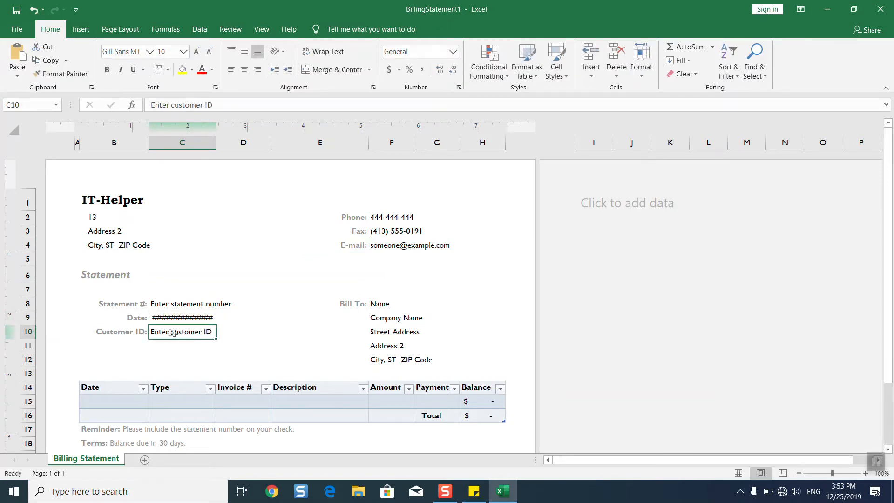
left_click_drag(215, 142, 230, 142)
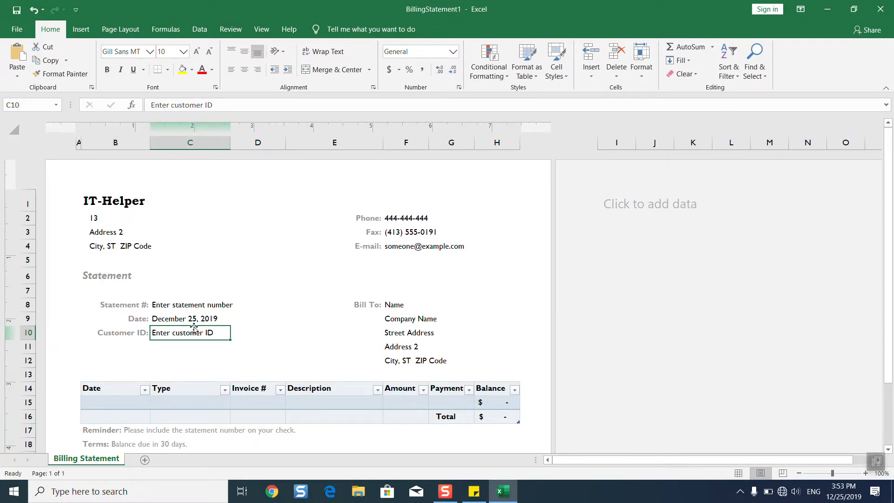
Step through the Bill To block's Name, Company, Street, Address 2 and city fields
left_click(377, 305)
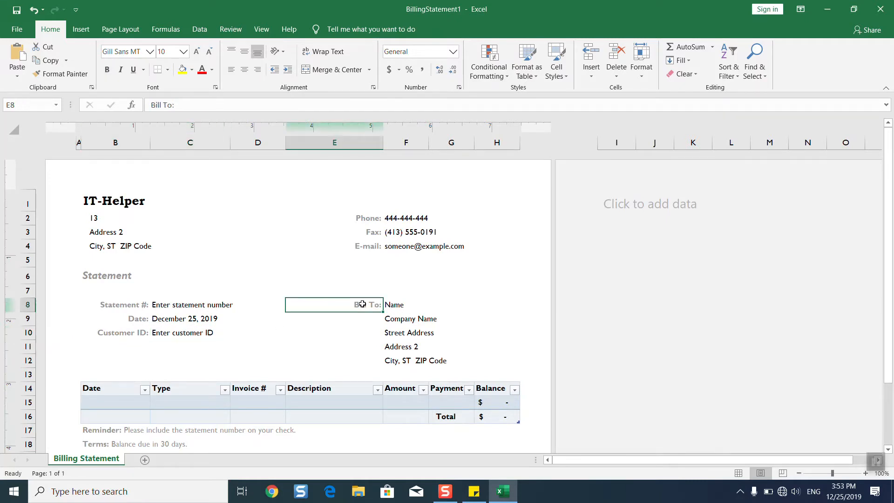
left_click(391, 305)
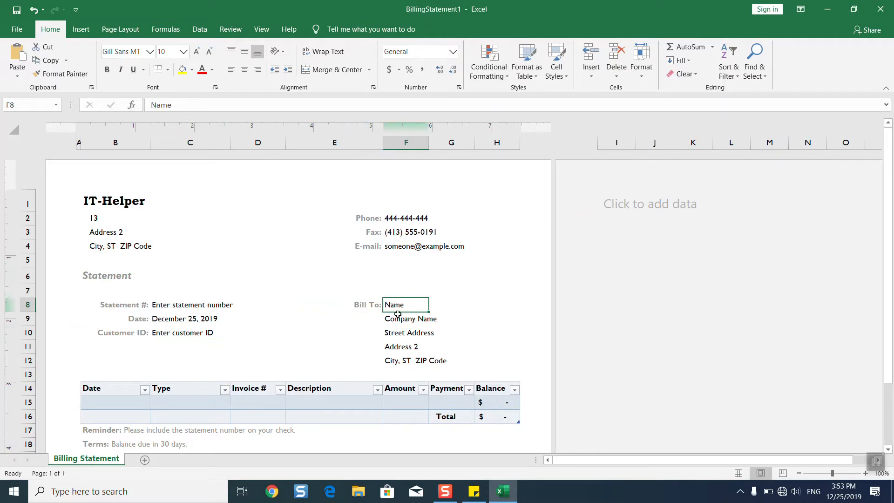
left_click(398, 315)
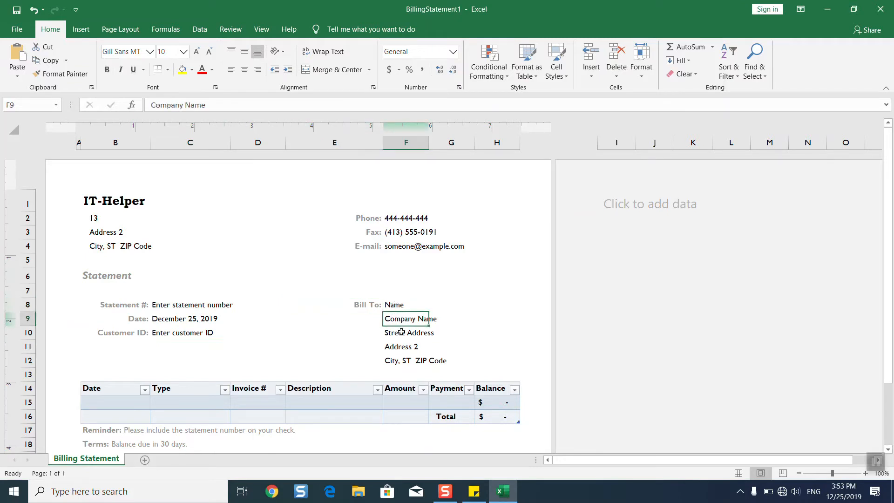
left_click(400, 333)
left_click(397, 352)
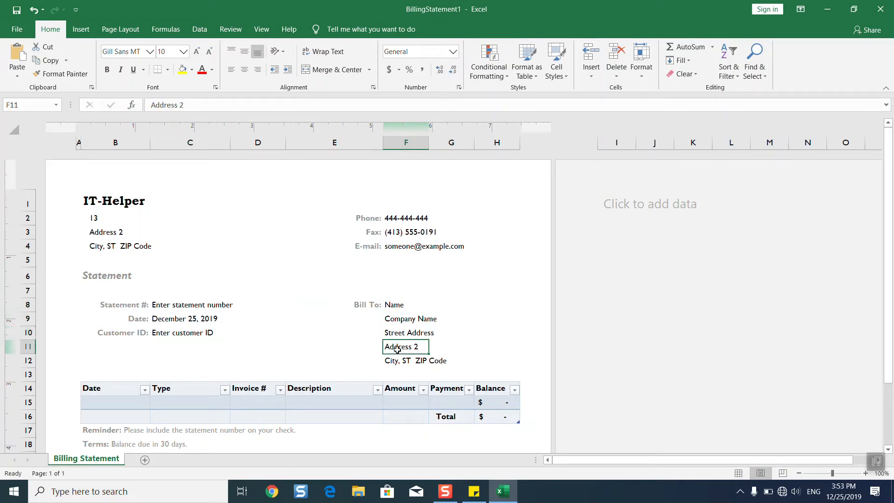
left_click(396, 361)
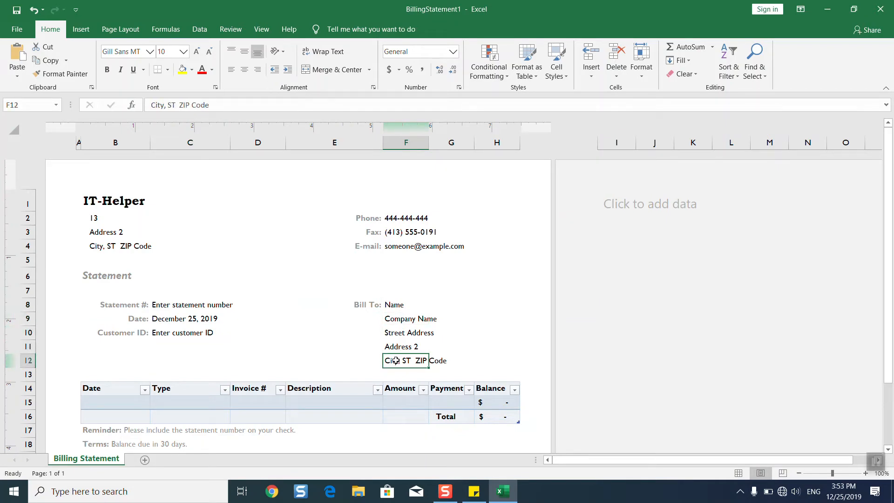
Go across the first transaction row's cells to check its Balance formula
left_click_drag(888, 326, 881, 389)
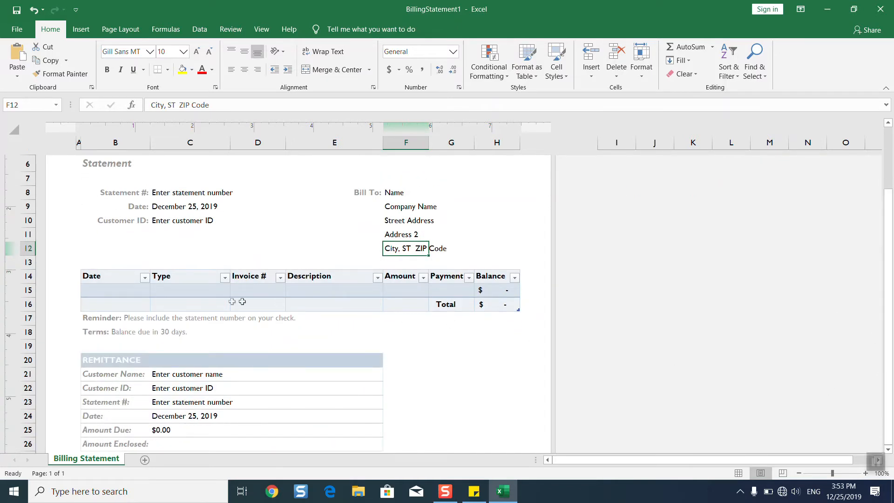
left_click(123, 293)
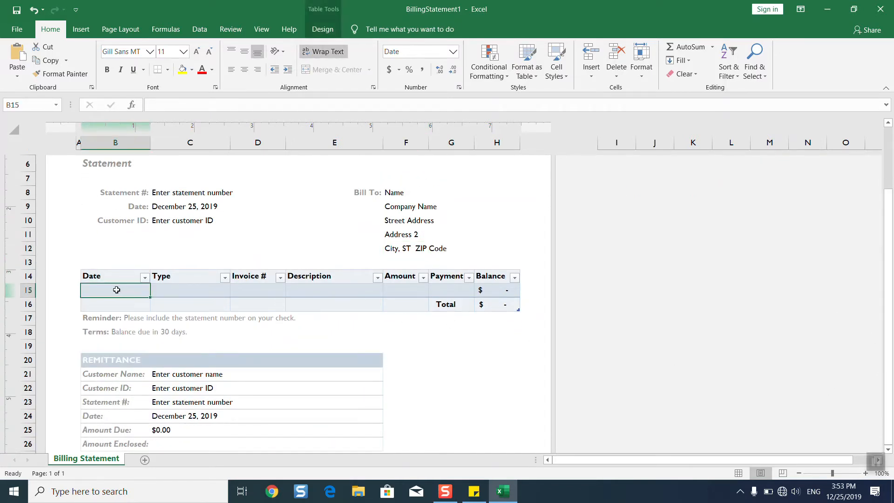
left_click(186, 290)
left_click(263, 291)
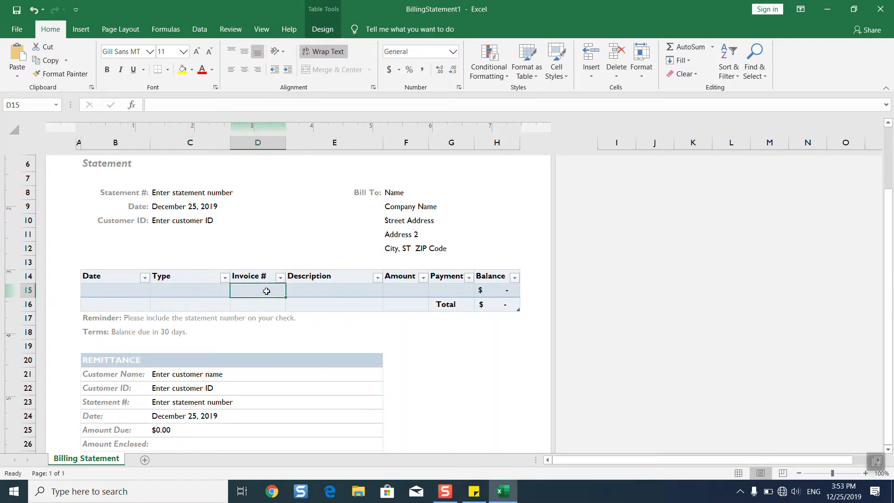
left_click(321, 289)
left_click(399, 289)
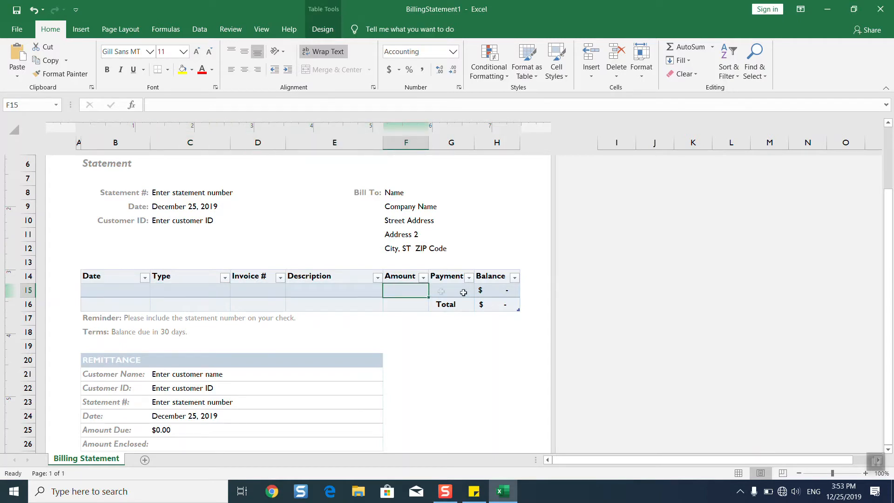
left_click(464, 292)
left_click(504, 291)
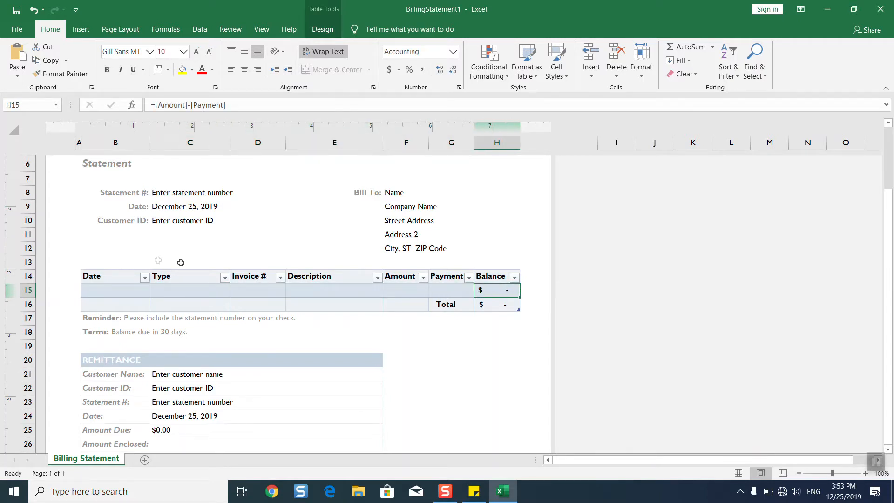
Insert a new row at the first table row
left_click(31, 289)
right_click(30, 290)
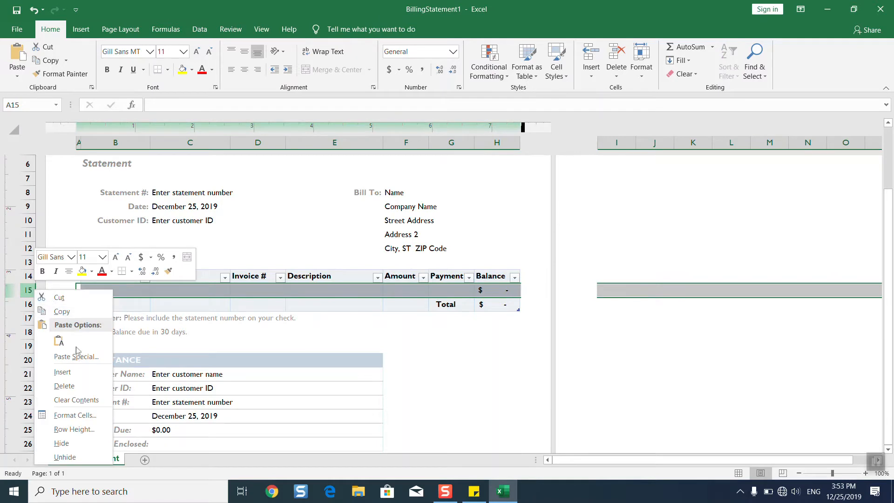
left_click(62, 372)
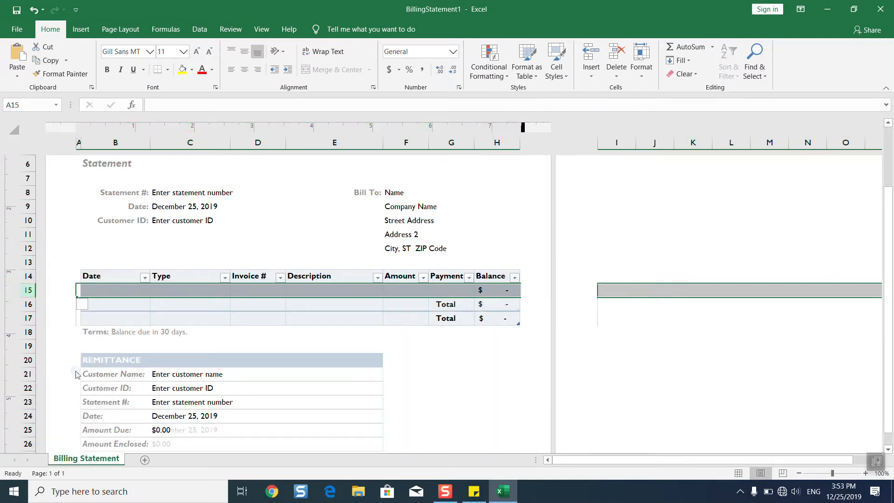
left_click(114, 301)
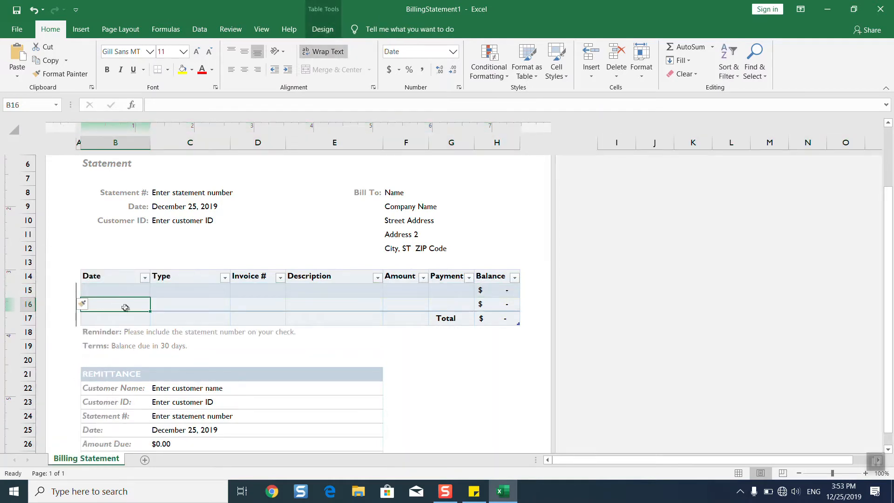
Delete blank row 16 so one entry row sits above Total
left_click(24, 290)
left_click(28, 304)
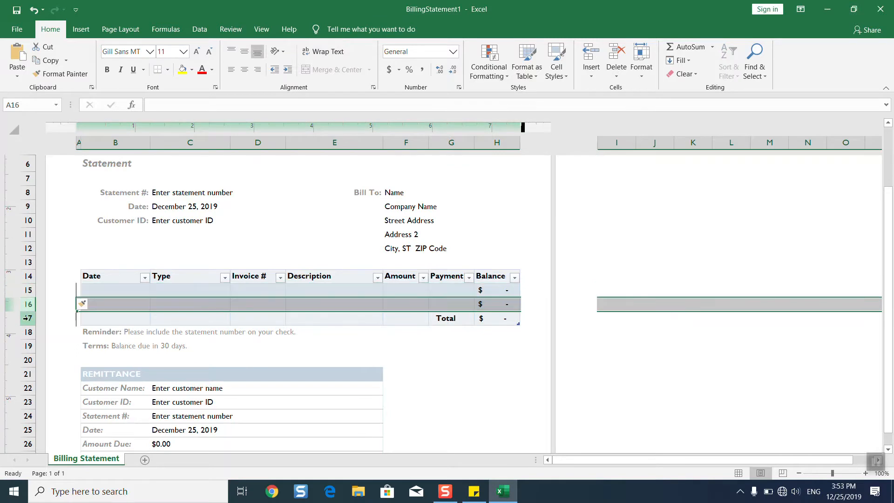
left_click(29, 313)
left_click(28, 308)
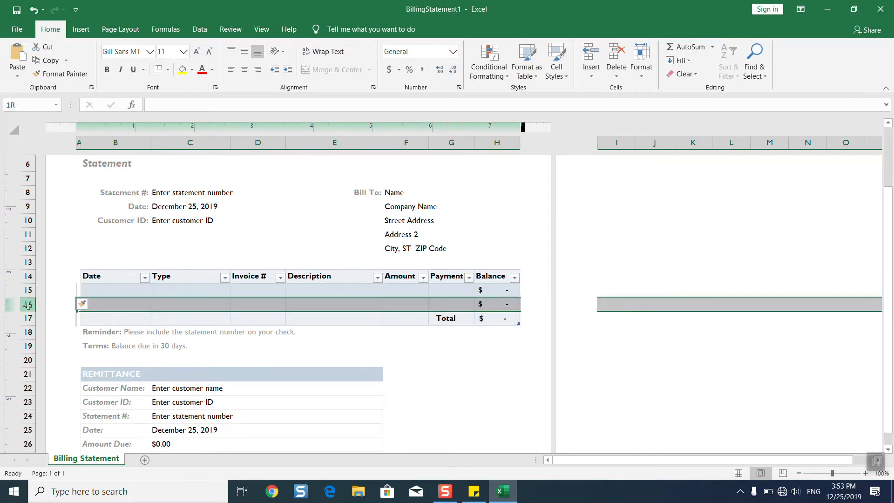
right_click(27, 305)
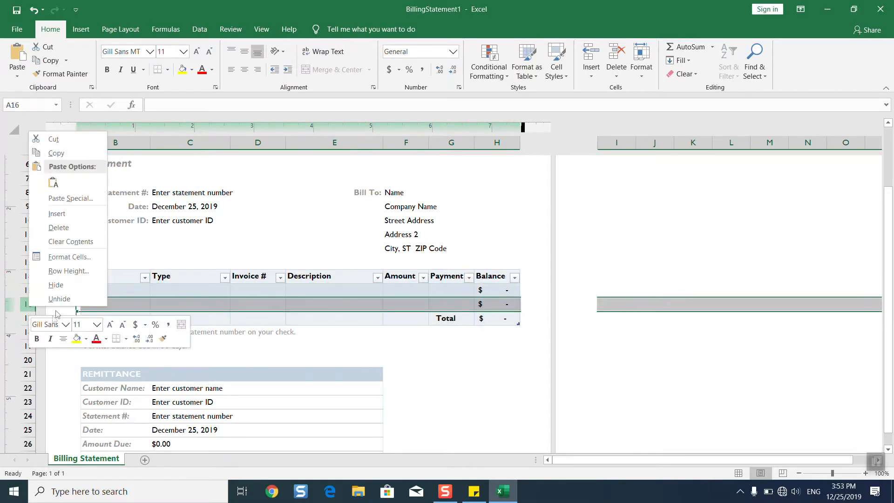
left_click(62, 230)
left_click(200, 327)
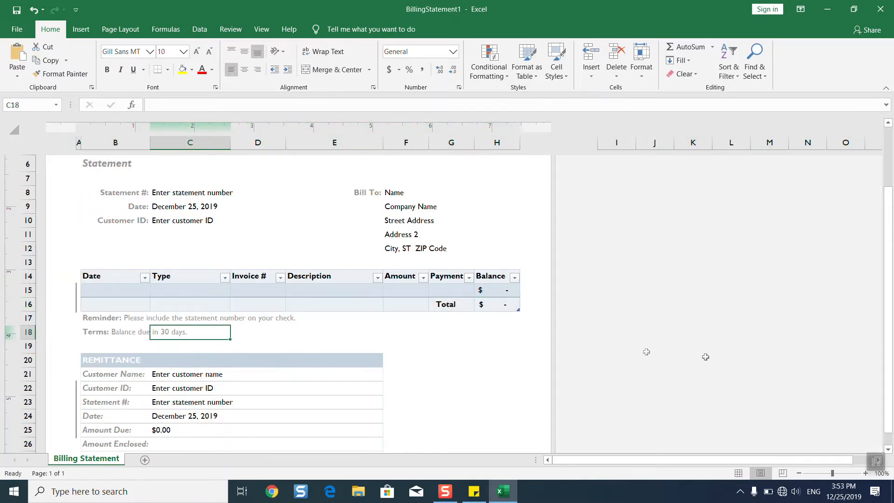
left_click_drag(890, 265, 889, 242)
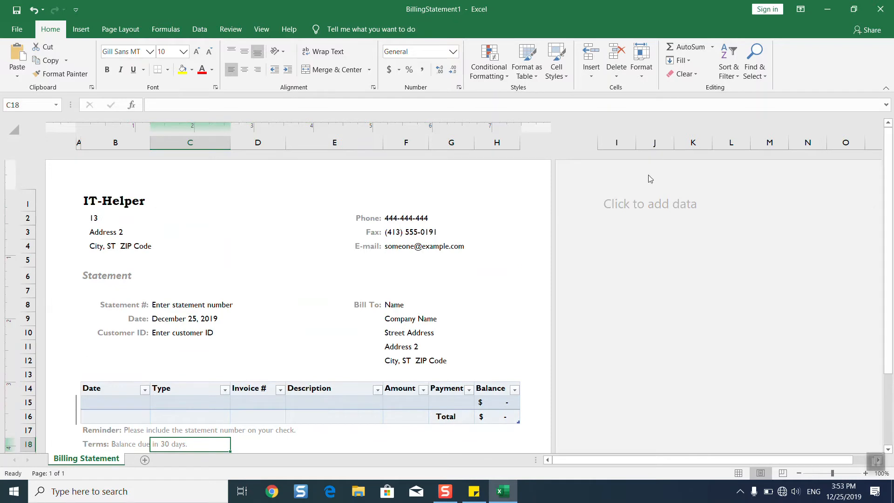
Get the page header into editing mode, moving between the sheet and the Insert commands
left_click(113, 181)
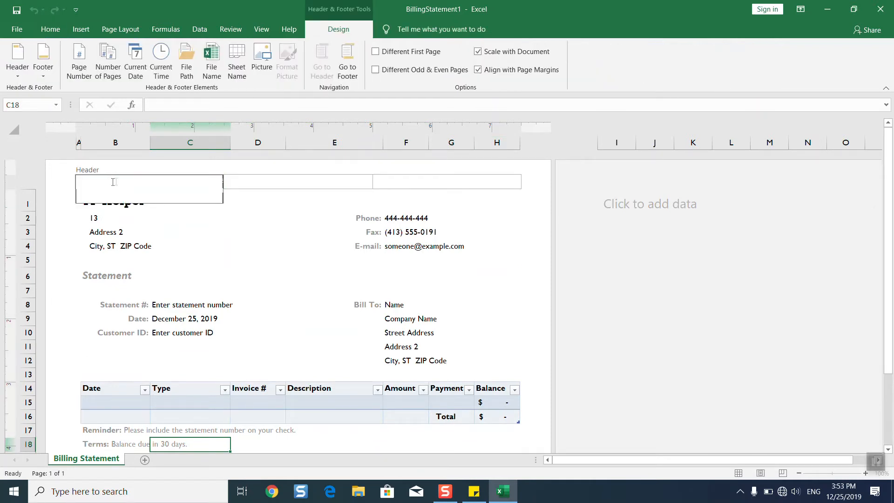
left_click(248, 191)
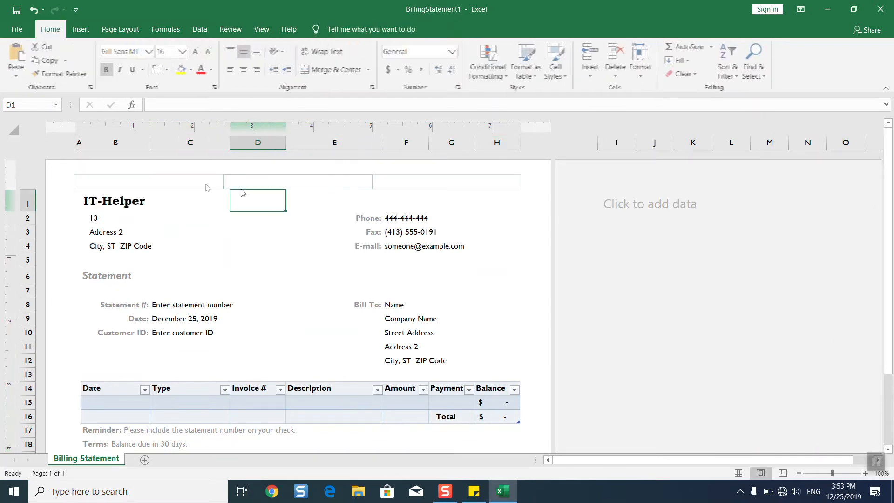
left_click(138, 176)
key("Escape")
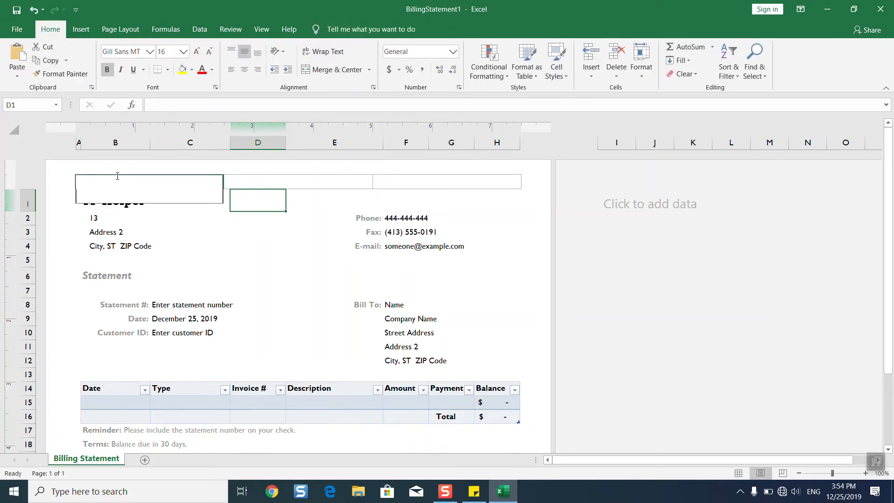
left_click(117, 176)
left_click(51, 29)
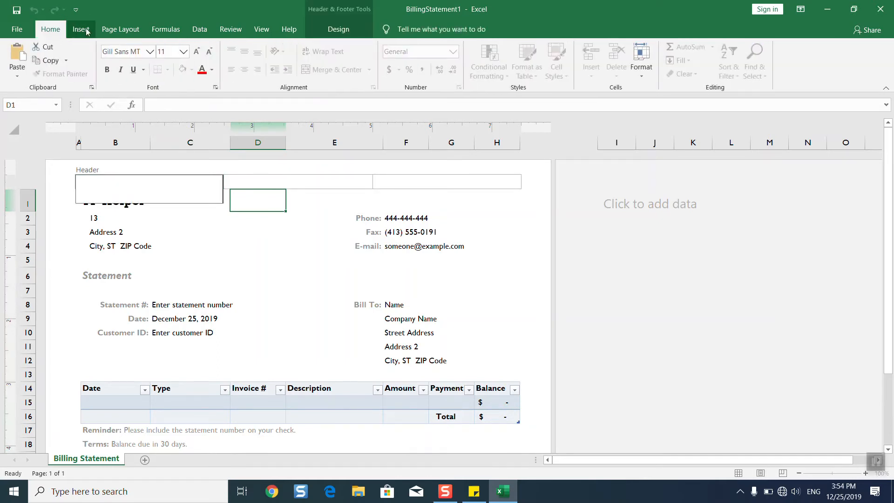
left_click(81, 29)
left_click(249, 219)
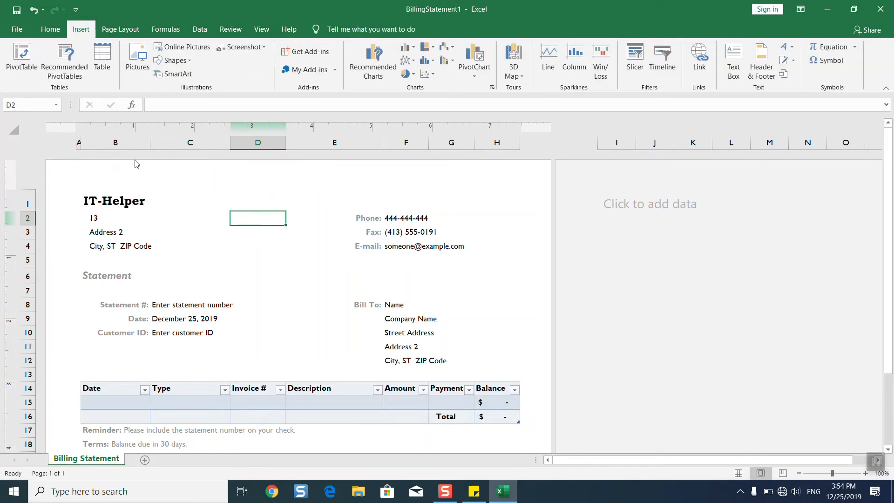
left_click(78, 176)
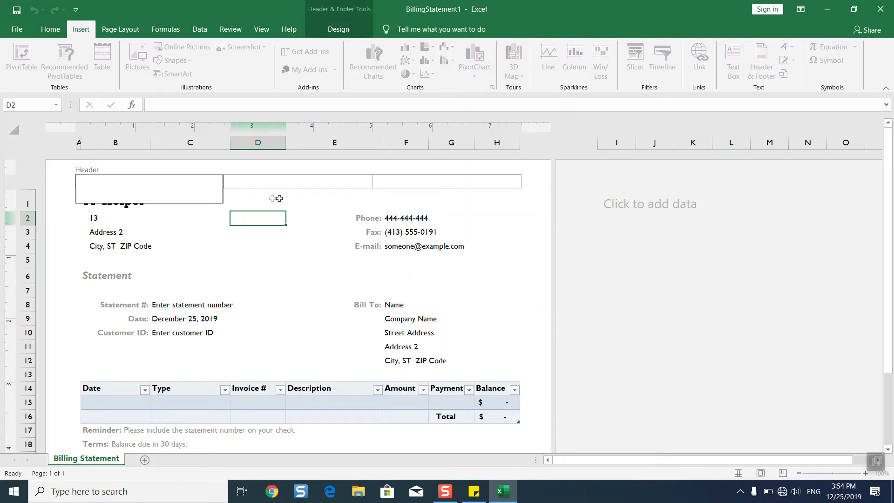
Insert the Current Date field in the centre header so 12/25/2019 appears above IT-Helper
left_click(284, 182)
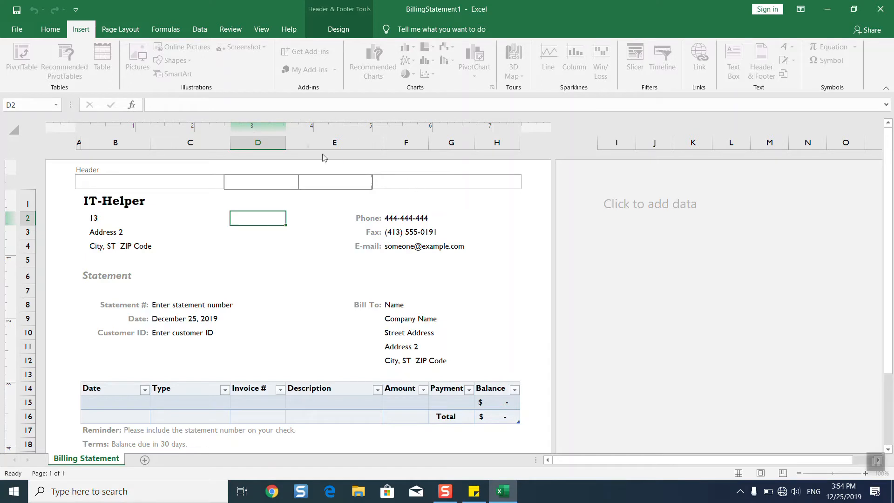
left_click(334, 31)
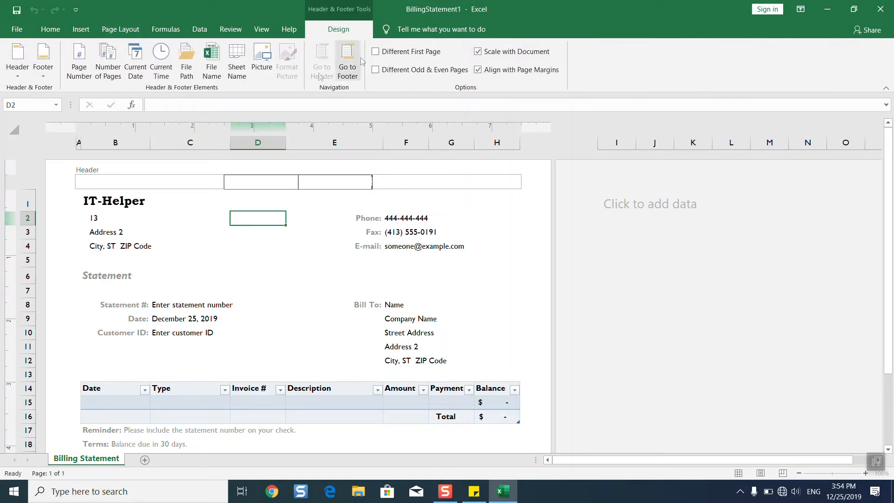
left_click(137, 68)
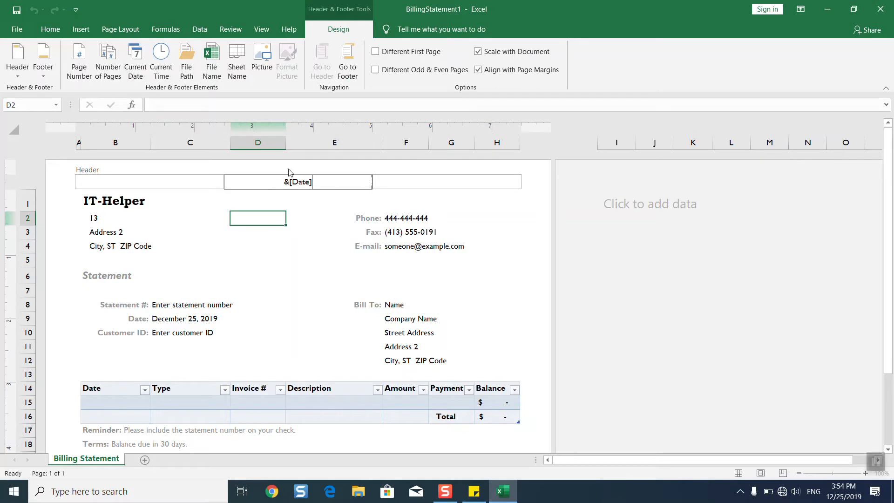
key("Return")
left_click(303, 251)
left_click(297, 198)
left_click(275, 183)
left_click(261, 218)
left_click(88, 30)
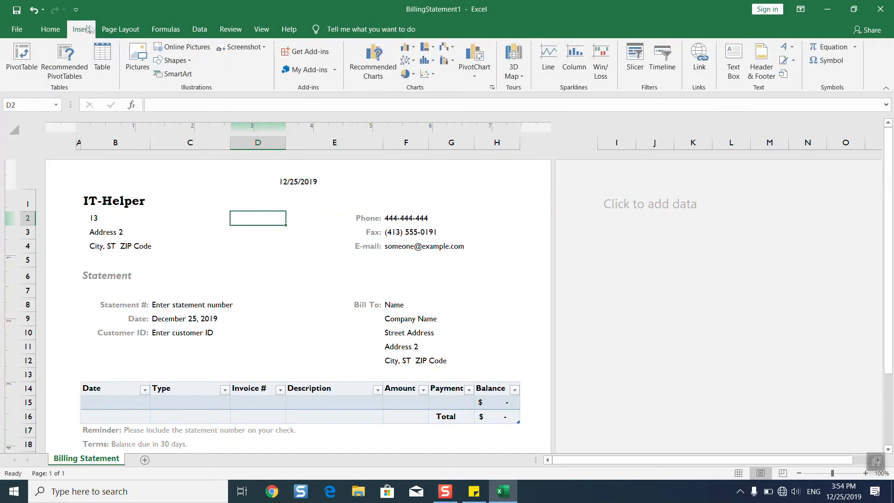
left_click(112, 29)
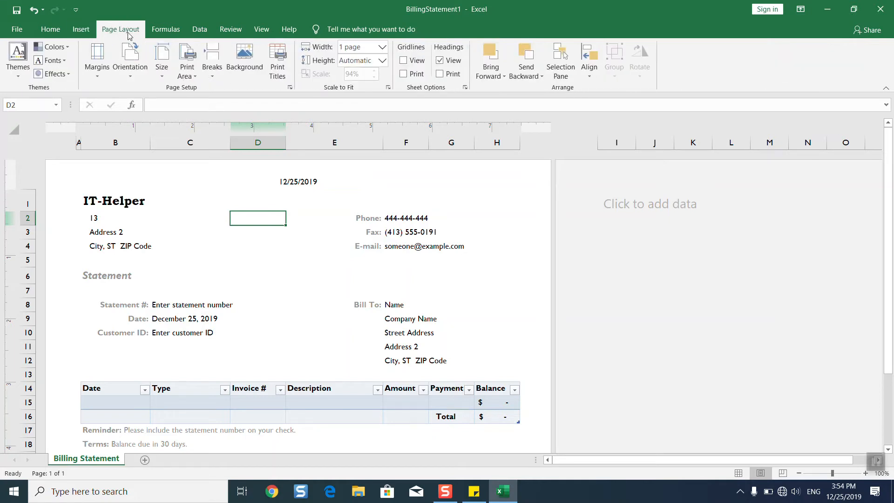
left_click(245, 59)
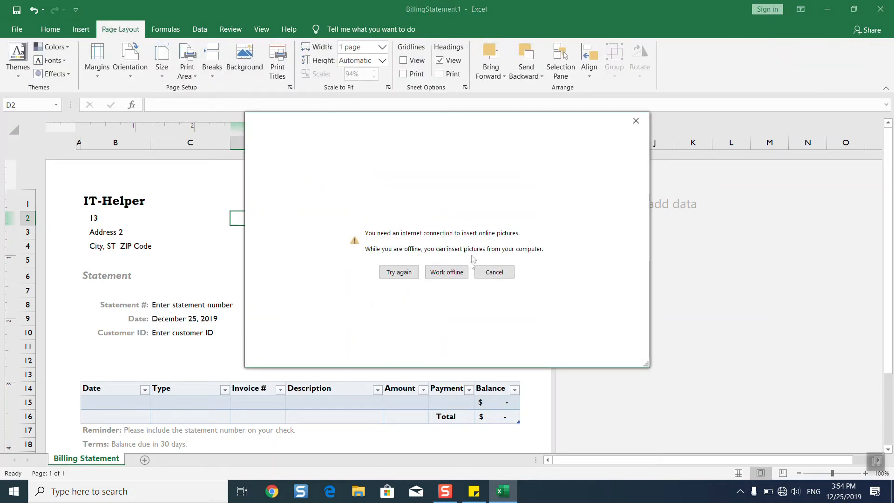
left_click(462, 274)
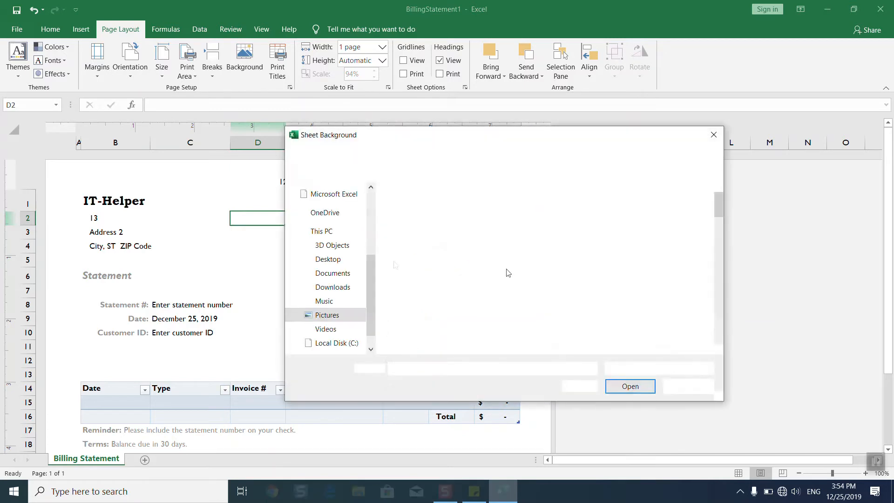
left_click(461, 154)
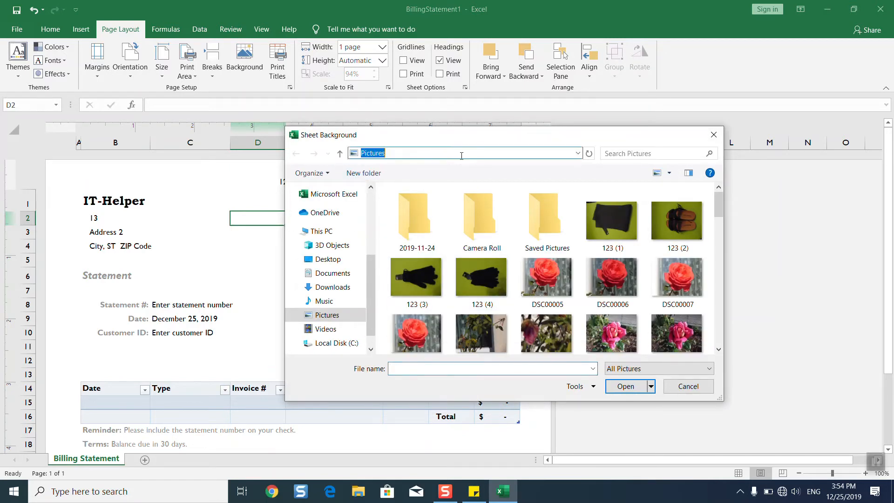
type("Name\tAge\tYear")
key("ctrl+a")
key("BackSpace")
left_click(332, 263)
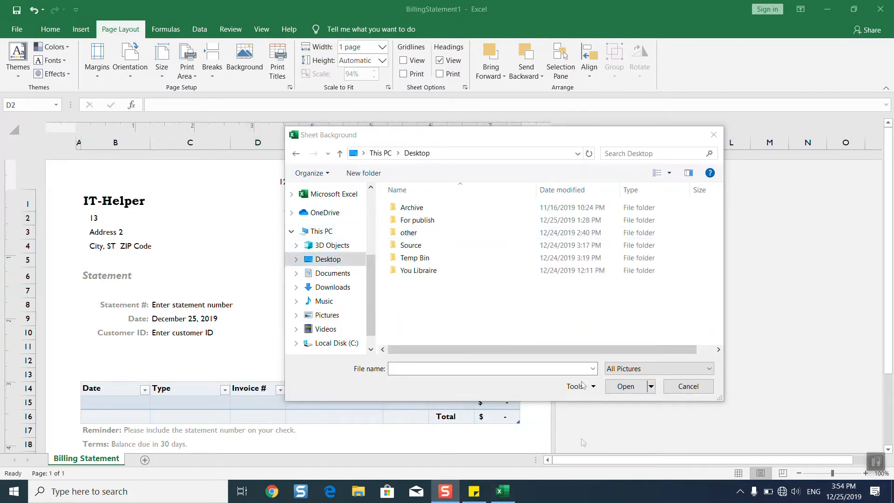
left_click(512, 152)
type("C:\\Users\\Alex\\Desktop\\You Libraire\\Logos")
key("Return")
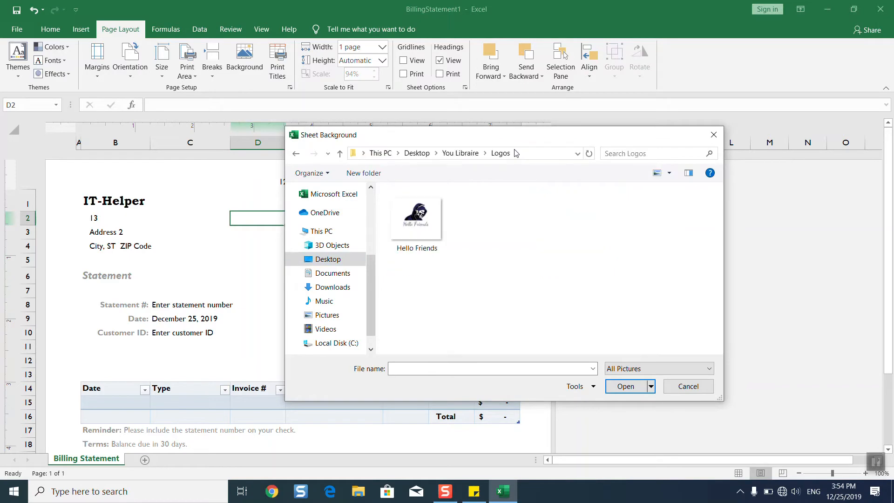
left_click(411, 241)
left_click(642, 391)
left_click(315, 269)
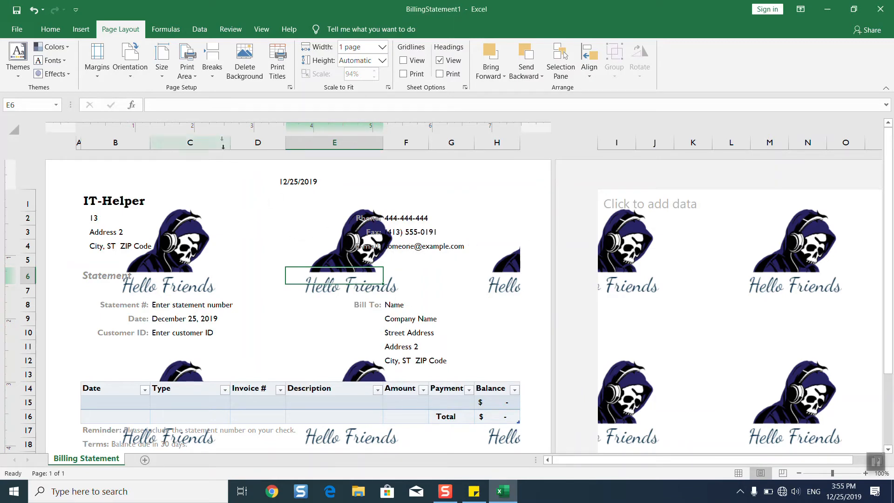
left_click(252, 73)
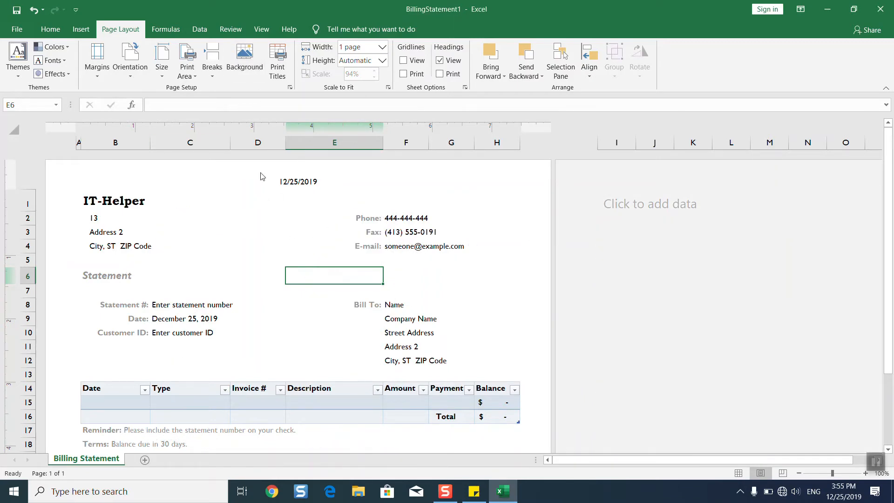
Insert the Hello Friends logo picture into the left header section
left_click(243, 182)
left_click(156, 179)
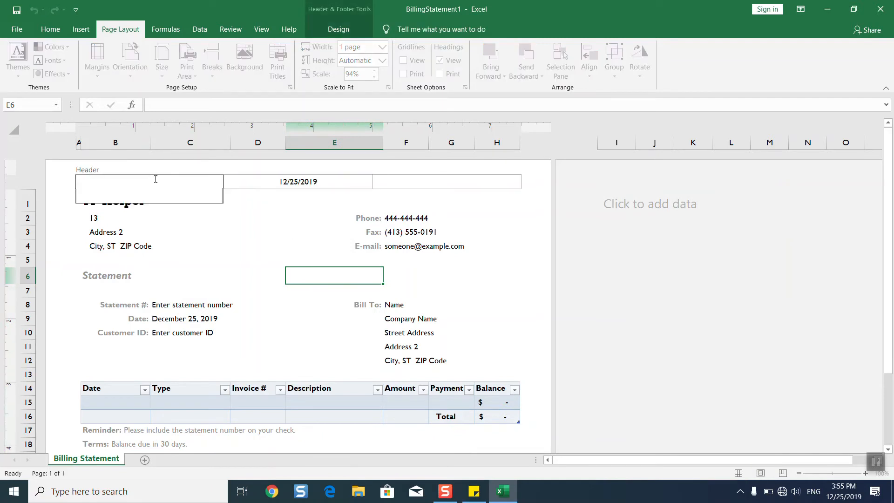
left_click(322, 29)
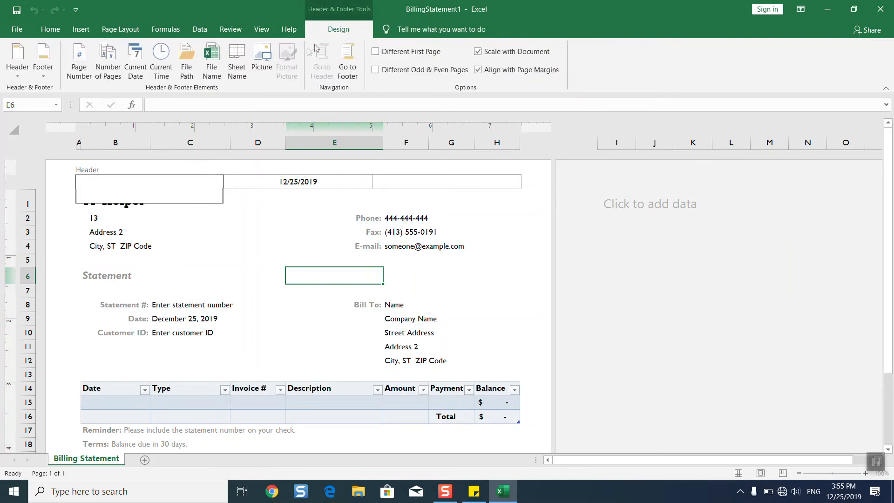
left_click(261, 65)
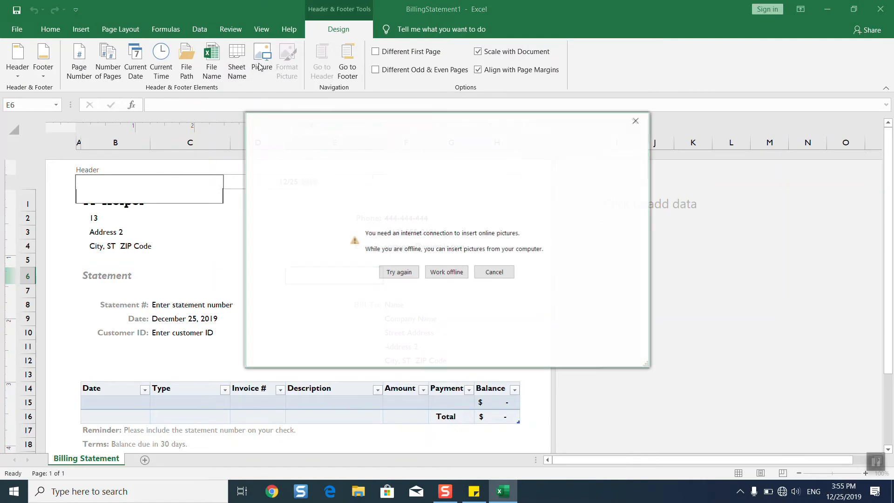
left_click(446, 272)
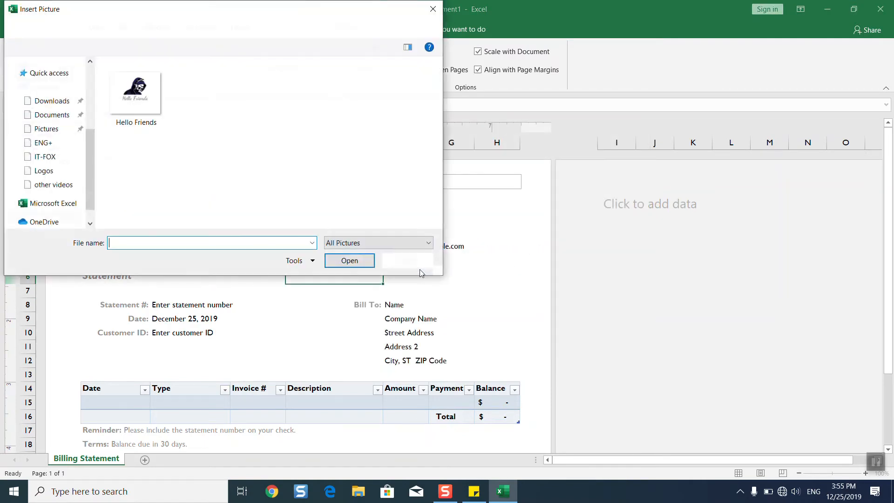
left_click(138, 89)
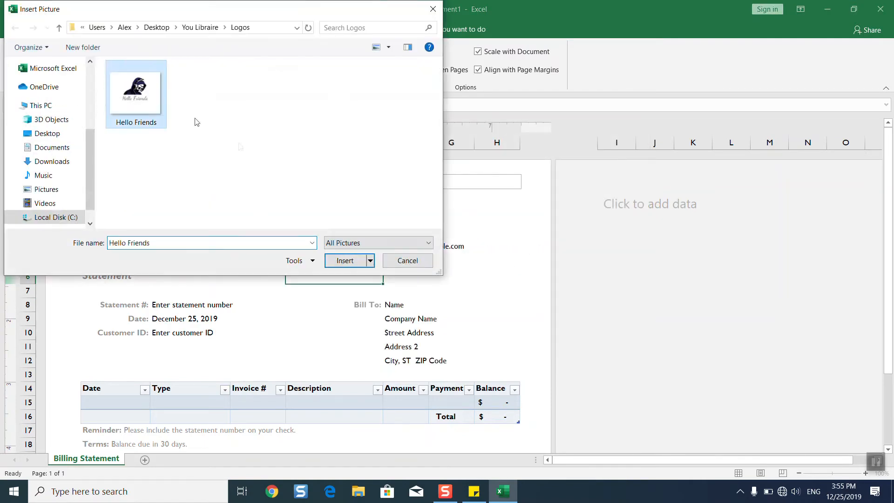
left_click(328, 261)
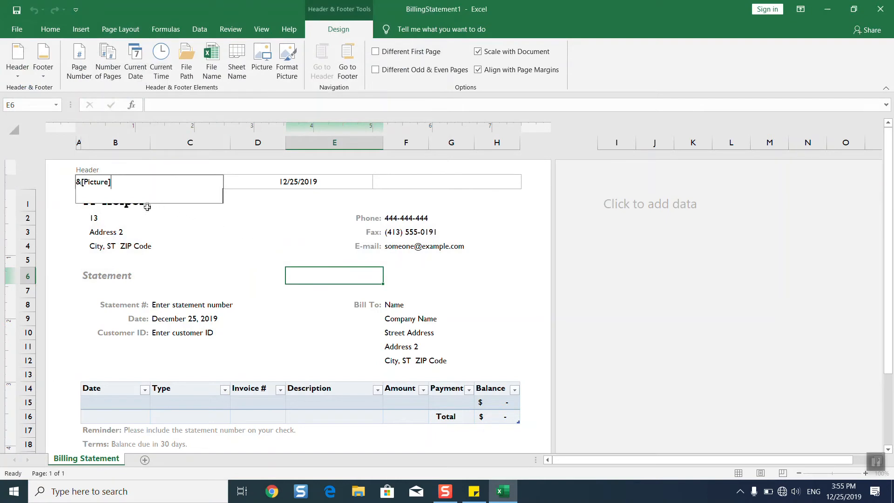
left_click(129, 205)
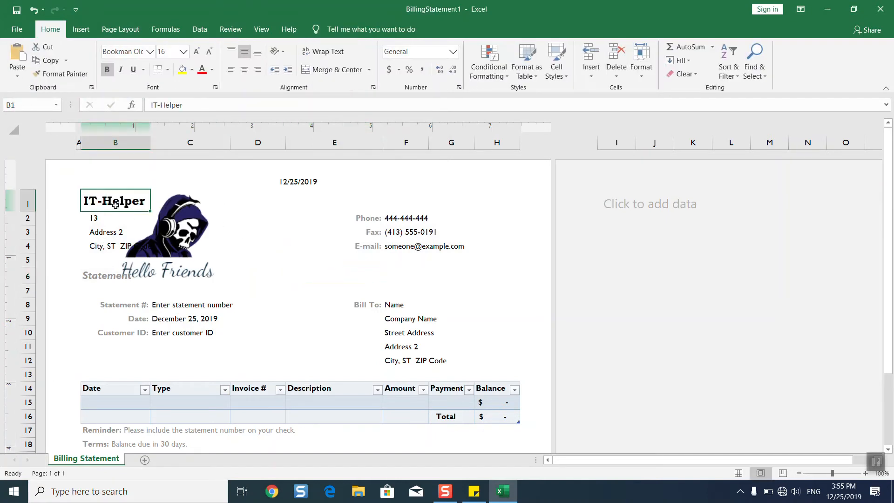
left_click(182, 234)
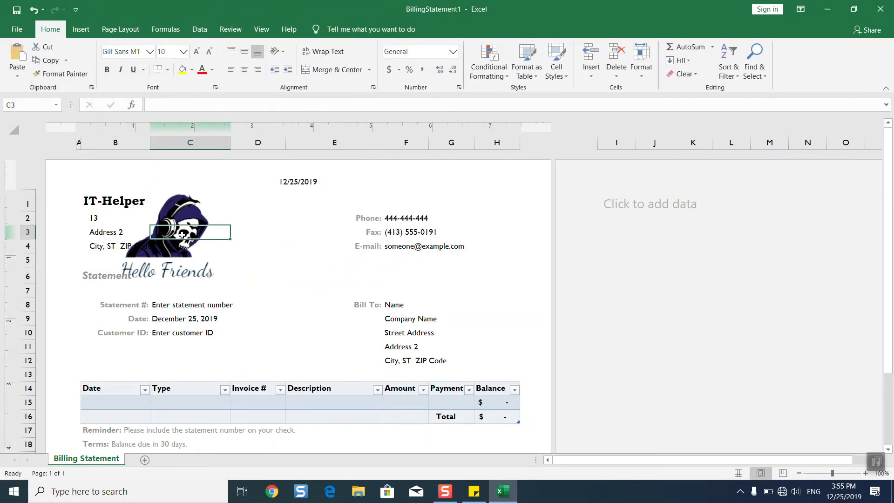
Delete the &[Picture] code from the left header, leaving only the date
left_click(149, 183)
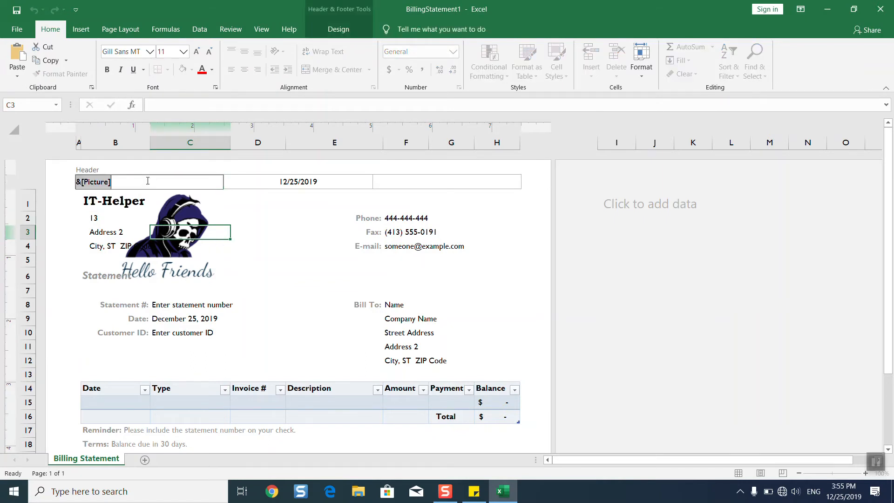
key("Delete")
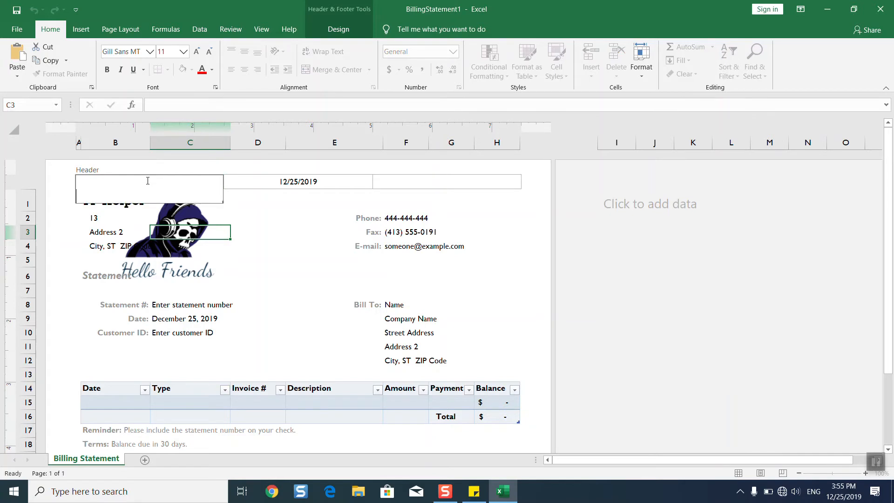
left_click(206, 235)
left_click_drag(206, 236, 405, 218)
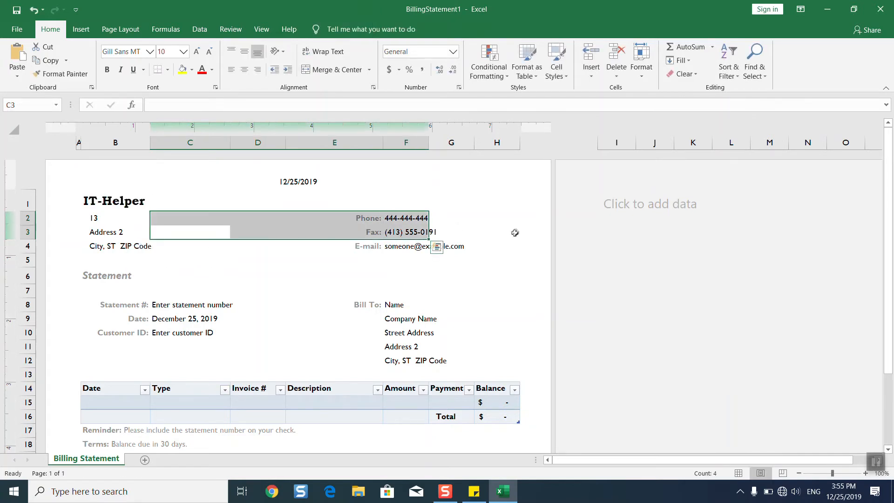
Insert the Hello Friends picture into the sheet anchored at cell H1
left_click(509, 192)
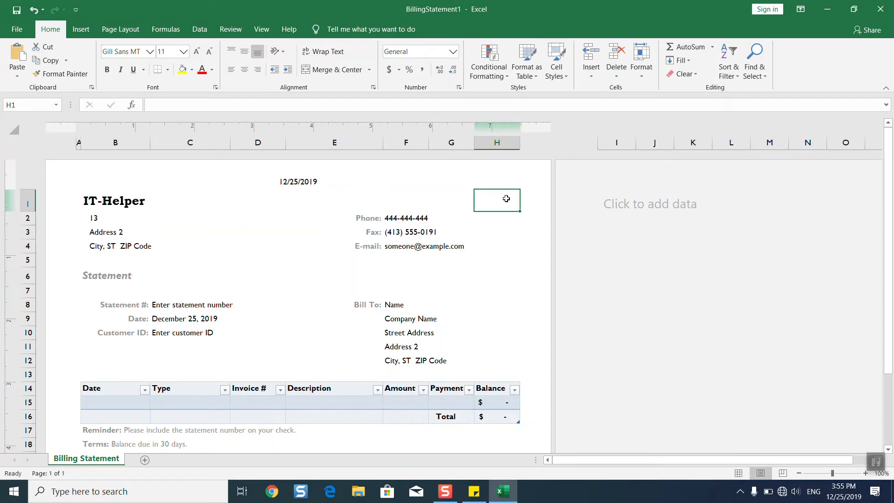
left_click_drag(487, 198, 516, 232)
left_click_drag(465, 200, 516, 241)
left_click(513, 197)
left_click(81, 29)
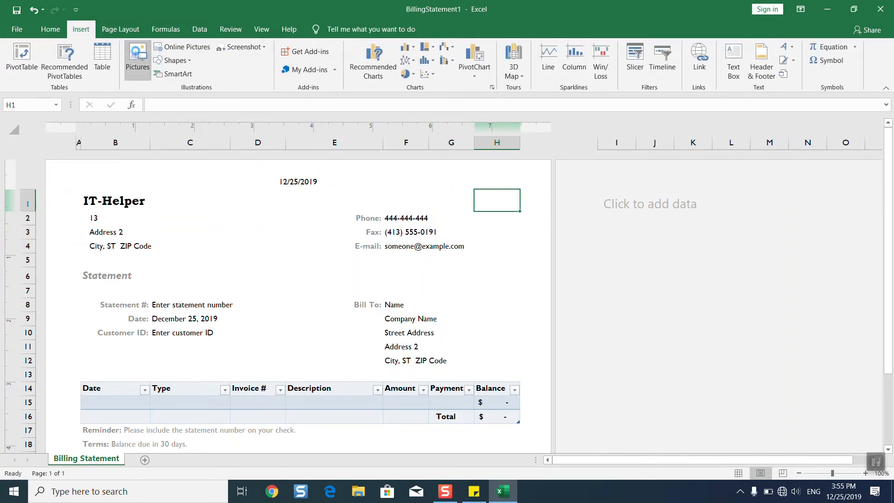
left_click(138, 59)
left_click(137, 92)
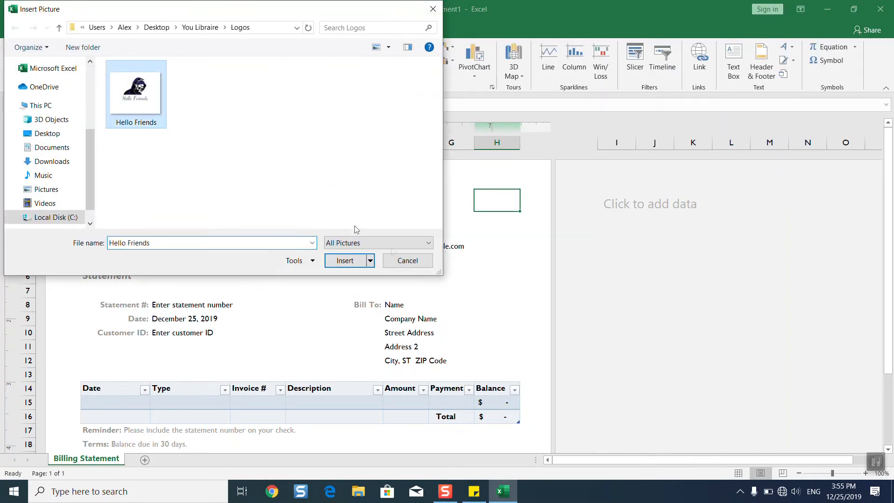
left_click(357, 256)
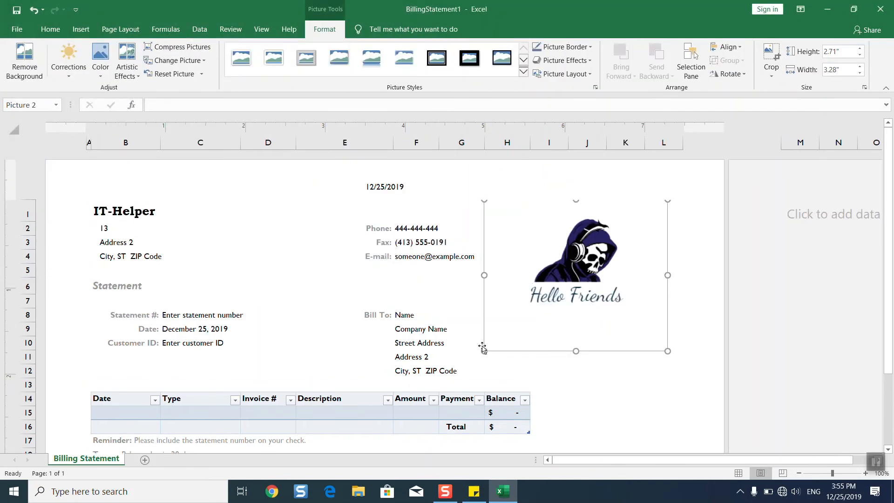
Shrink the logo to about 1.2 inches wide and nudge it down, viewing at 80% zoom
left_click_drag(483, 351, 601, 213)
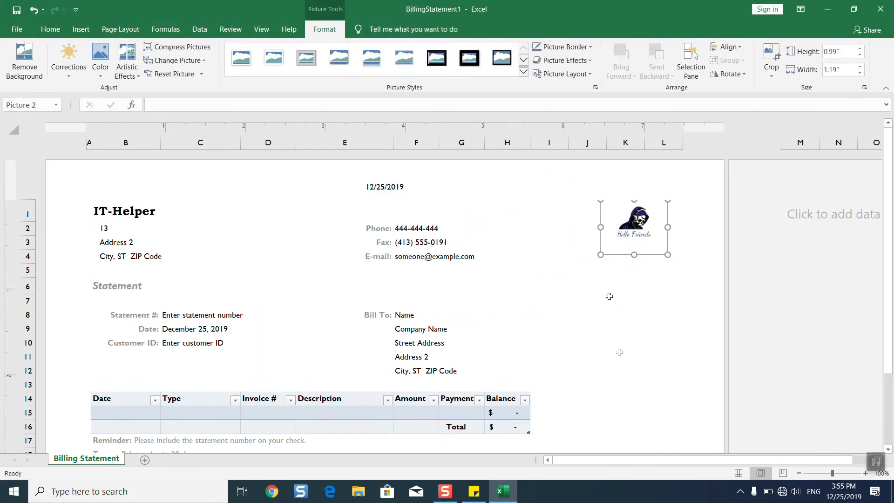
left_click(800, 473)
left_click(800, 472)
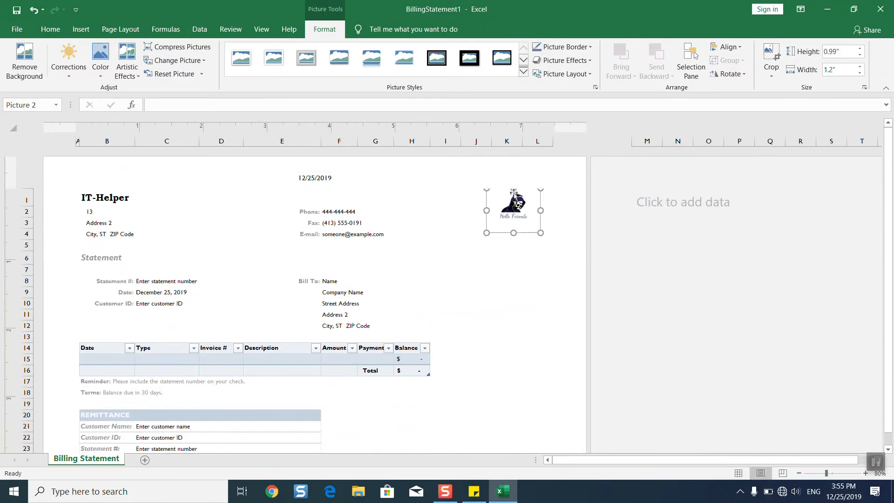
left_click_drag(513, 189, 514, 199)
left_click(510, 280)
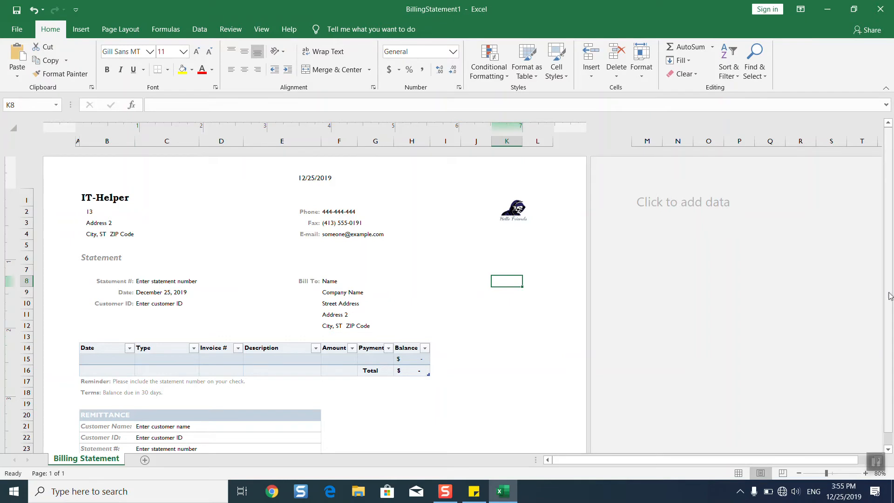
scroll(565, 327, "down", 2)
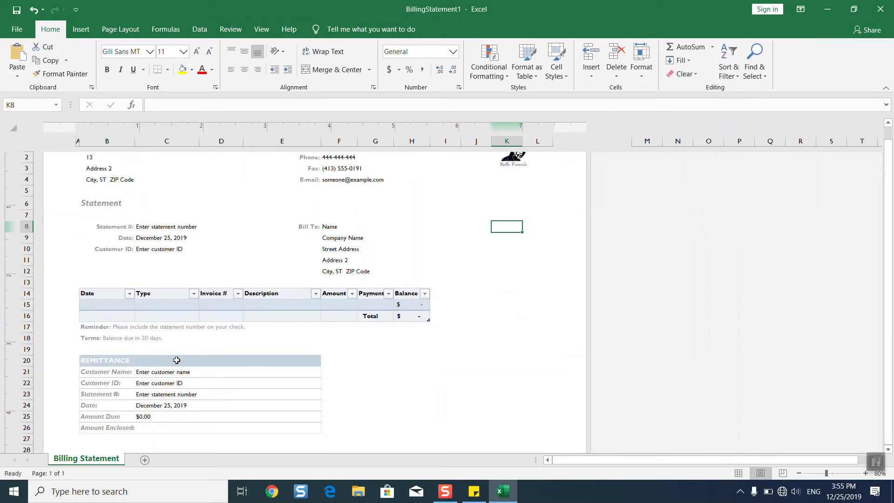
left_click(101, 327)
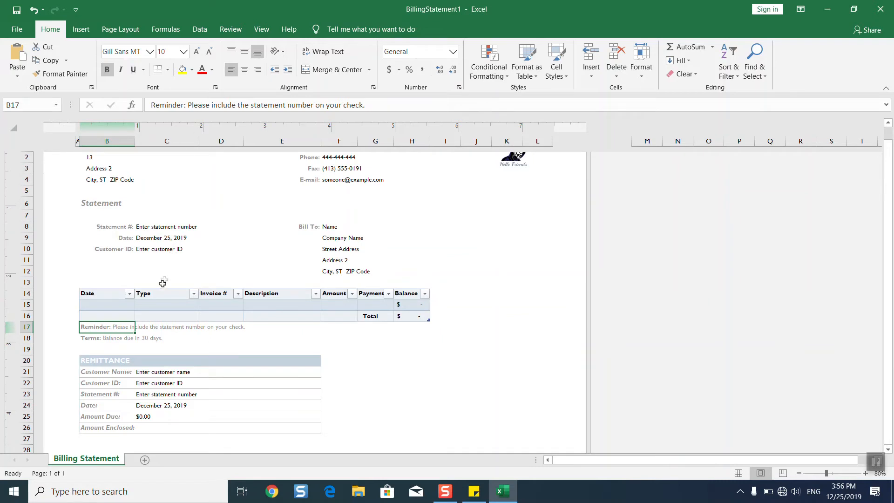
left_click(92, 337)
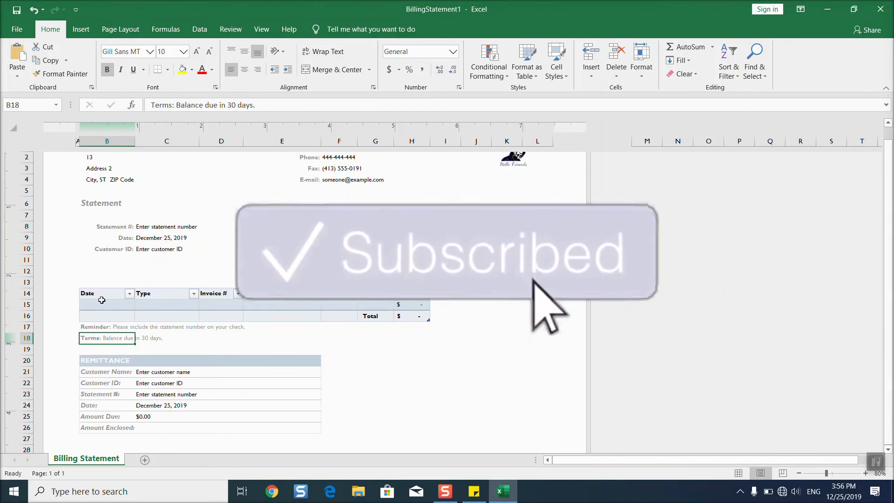
left_click(106, 360)
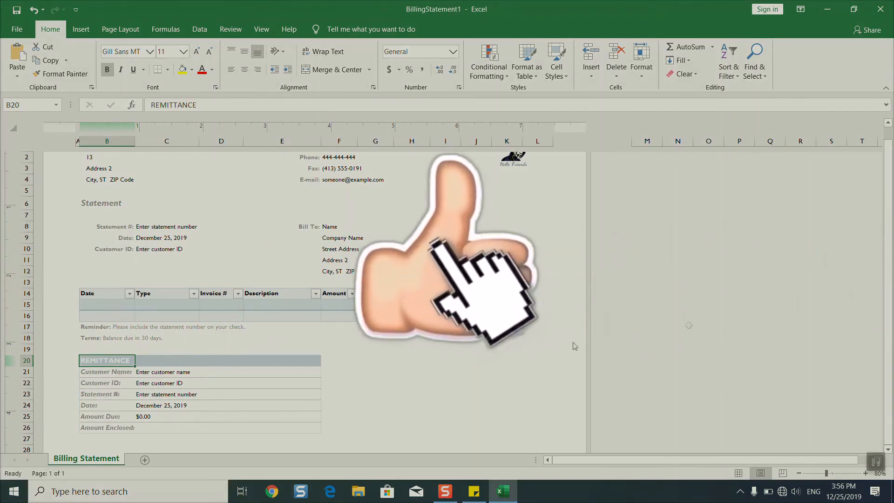
left_click(881, 294)
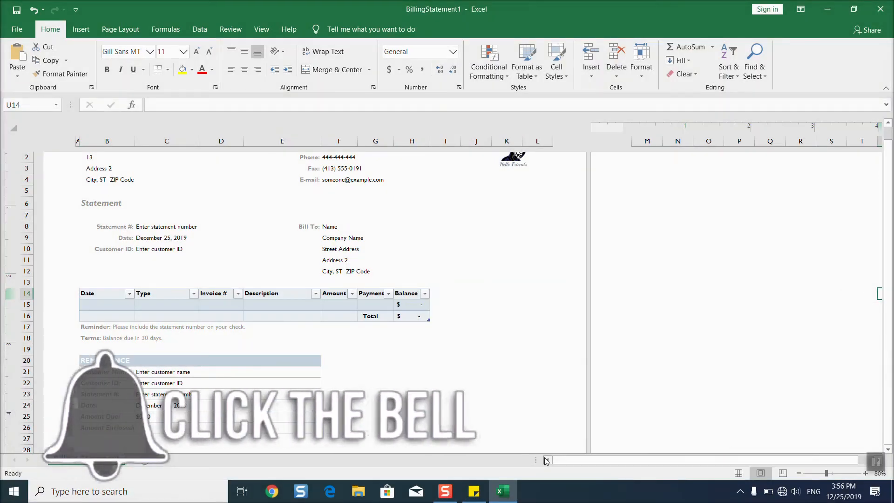
left_click(889, 449)
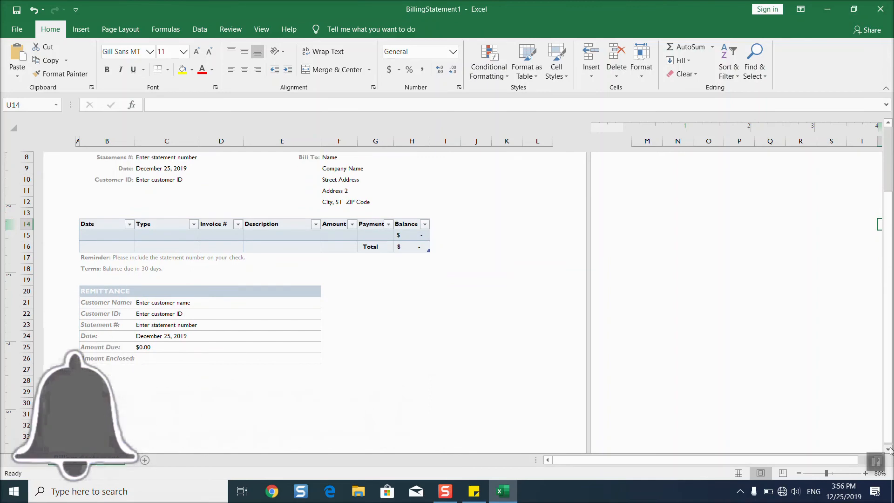
left_click(890, 450)
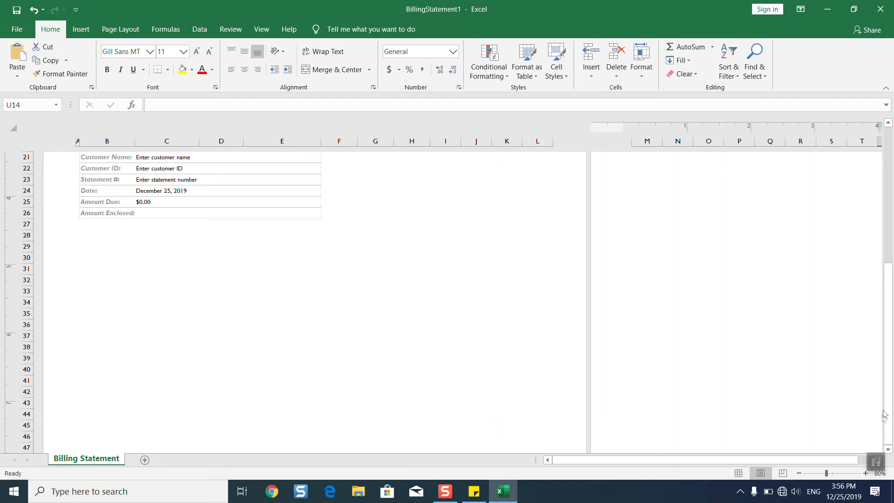
left_click_drag(888, 415, 887, 394)
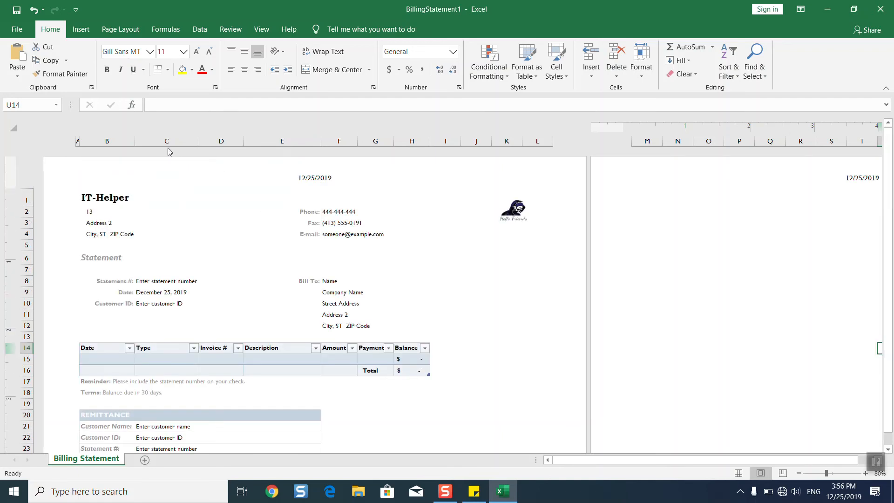
Save the workbook as BillingStatement1 with the PDF file type in the Desktop folder
left_click(24, 28)
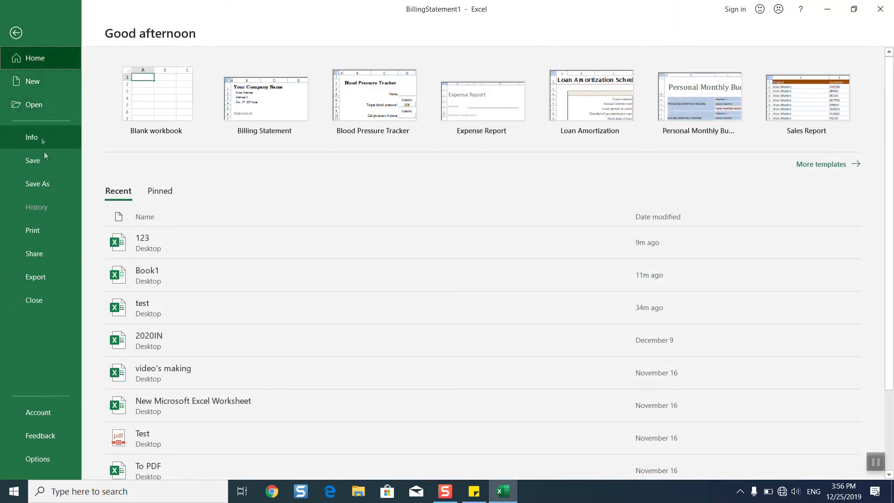
left_click(54, 192)
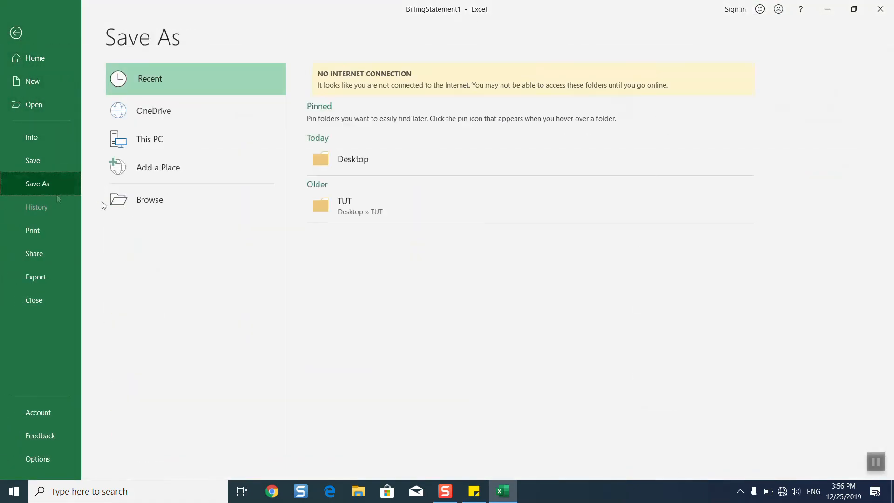
left_click(173, 210)
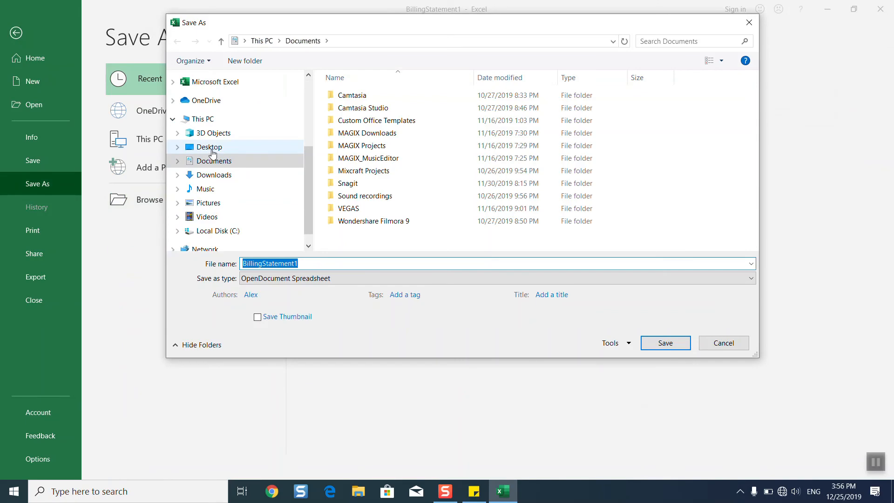
left_click(211, 148)
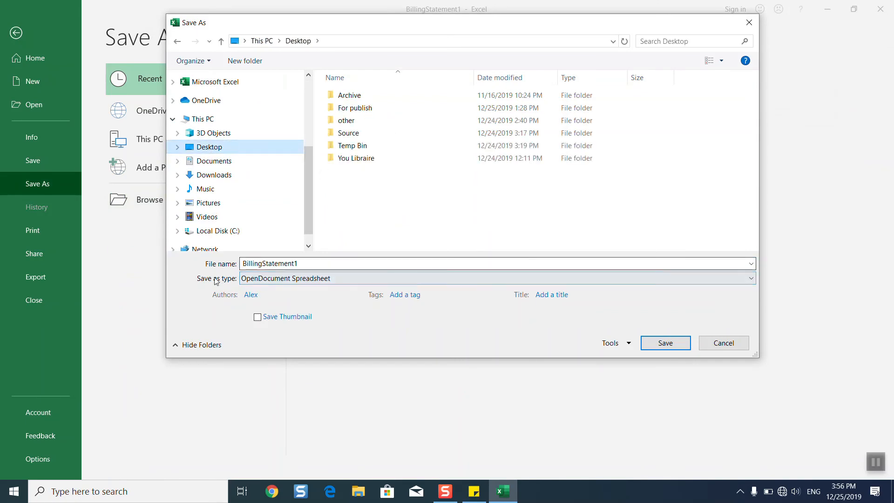
left_click(254, 279)
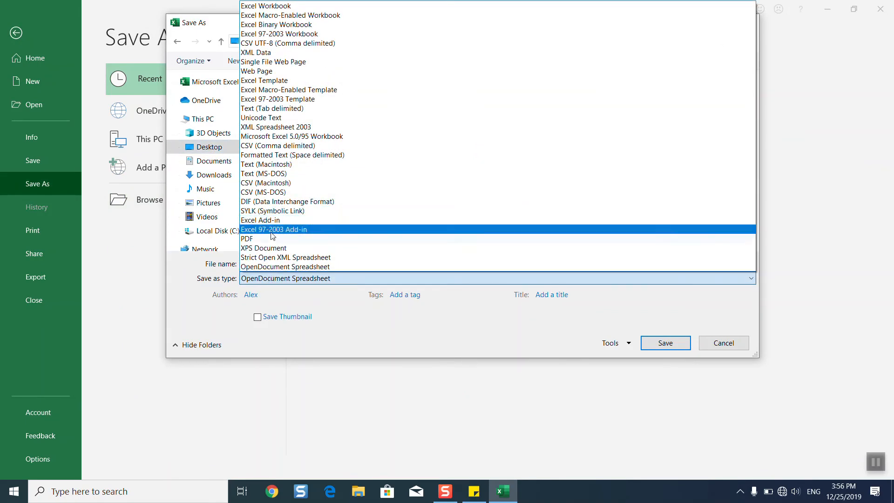
left_click(273, 239)
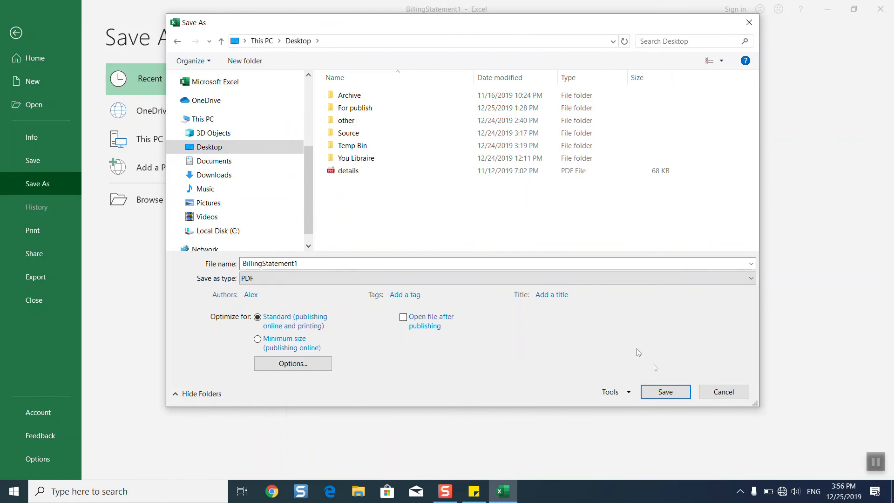
left_click(666, 393)
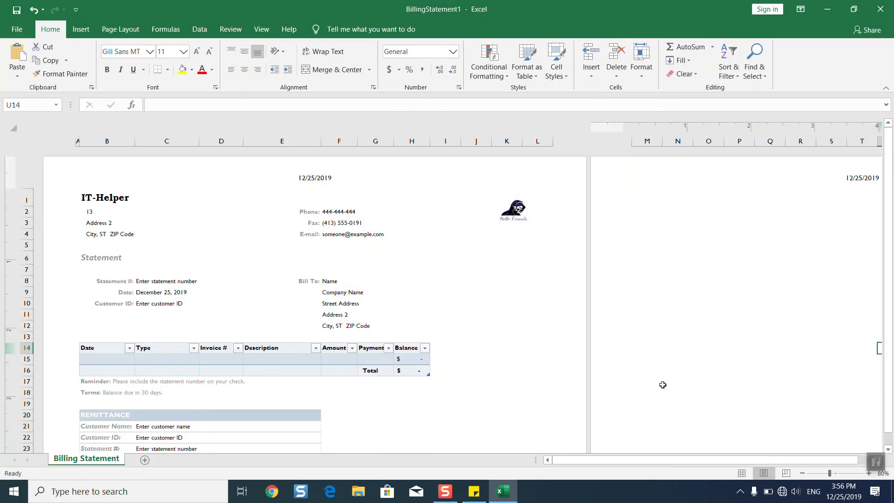
Open BillingStatement1.pdf from the desktop in Edge, scroll through the page, then close Edge
left_click(827, 9)
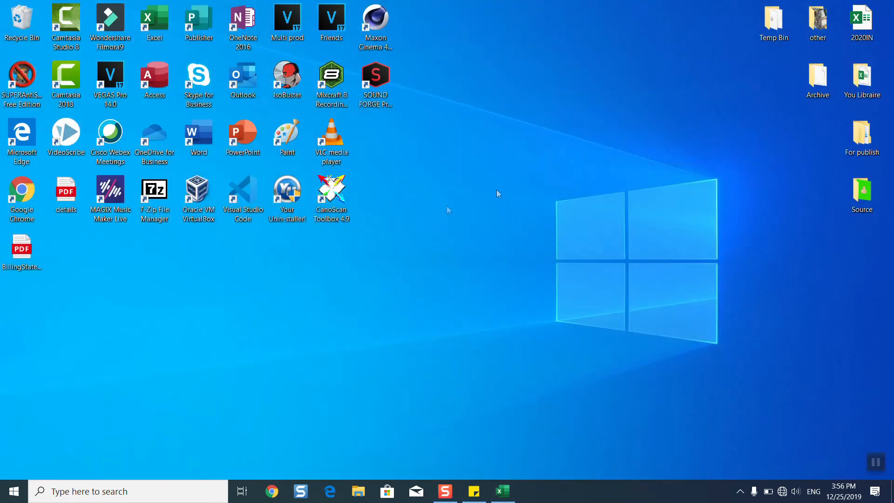
double_click(20, 240)
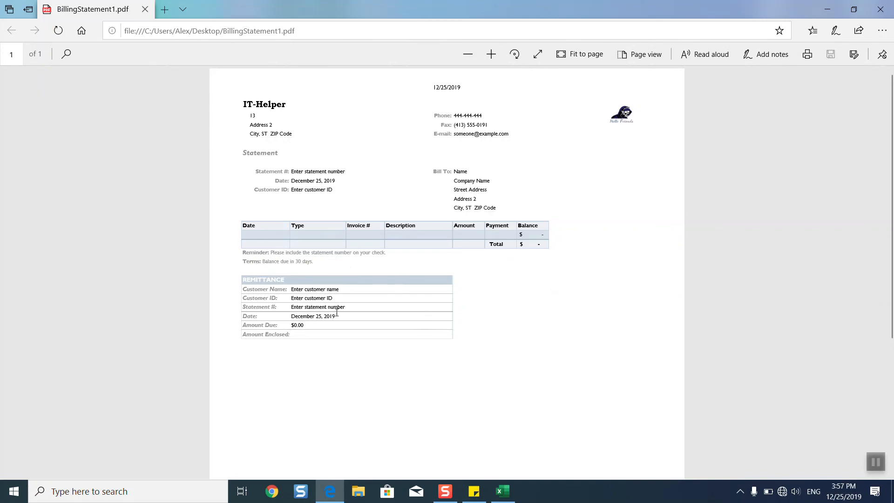
left_click_drag(893, 225, 893, 440)
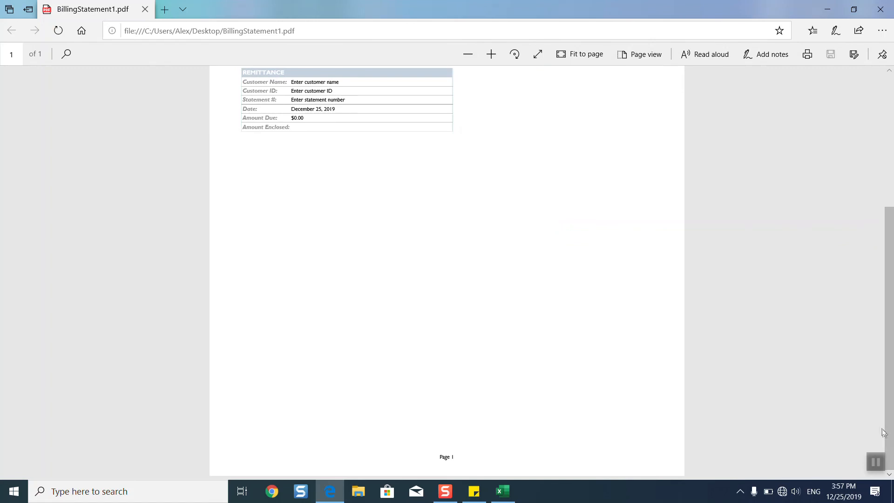
left_click_drag(455, 457, 432, 459)
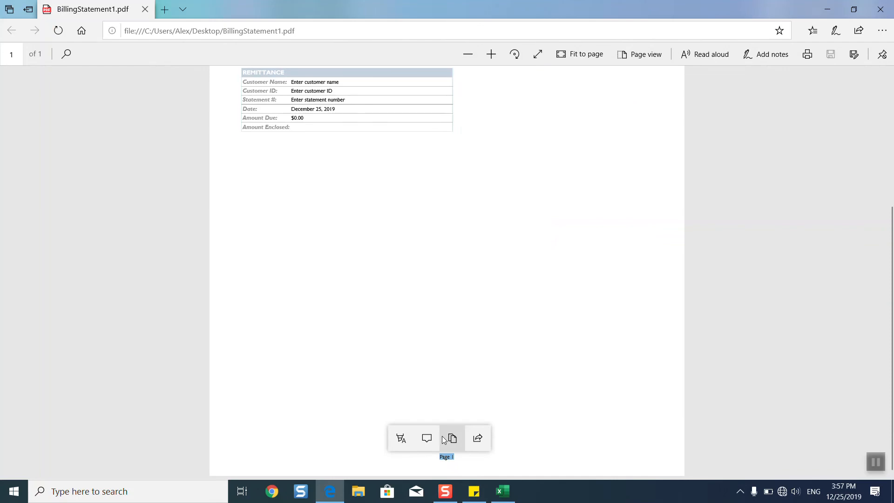
left_click(880, 9)
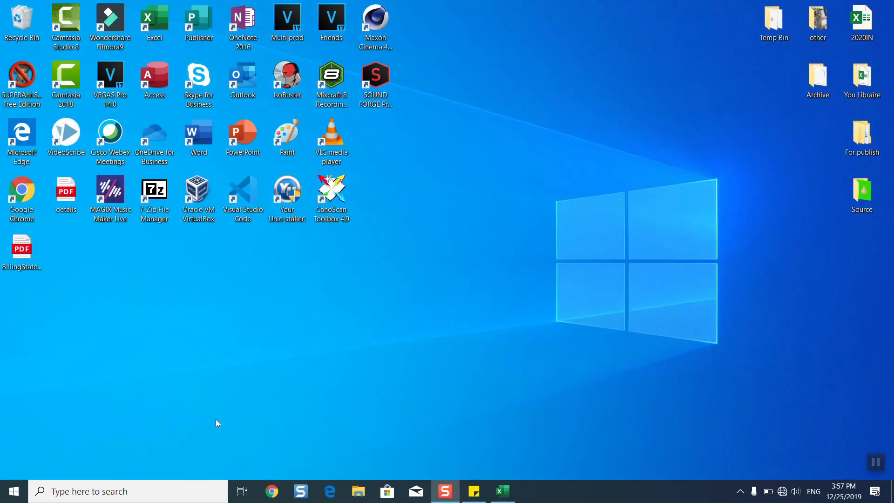